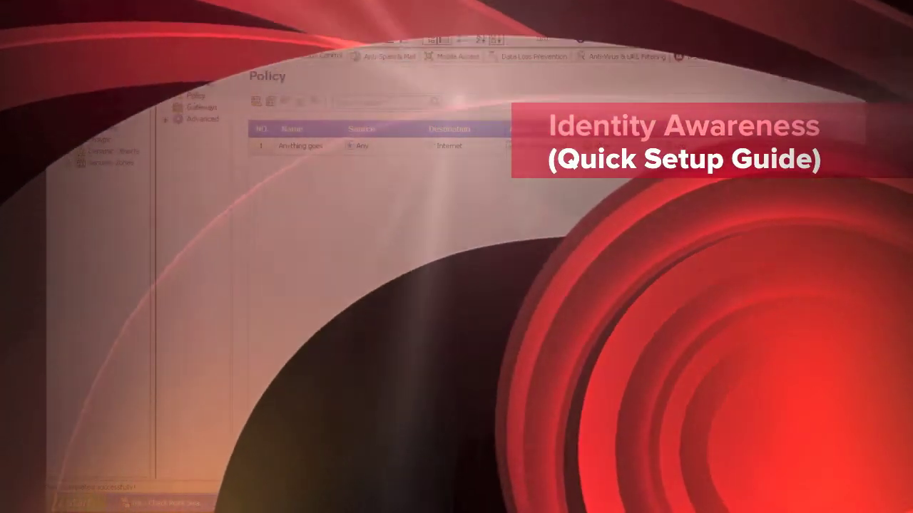
Enable Identity Awareness on the gatekeeper gateway and check the computer name in the Windows system properties
double_click(128, 106)
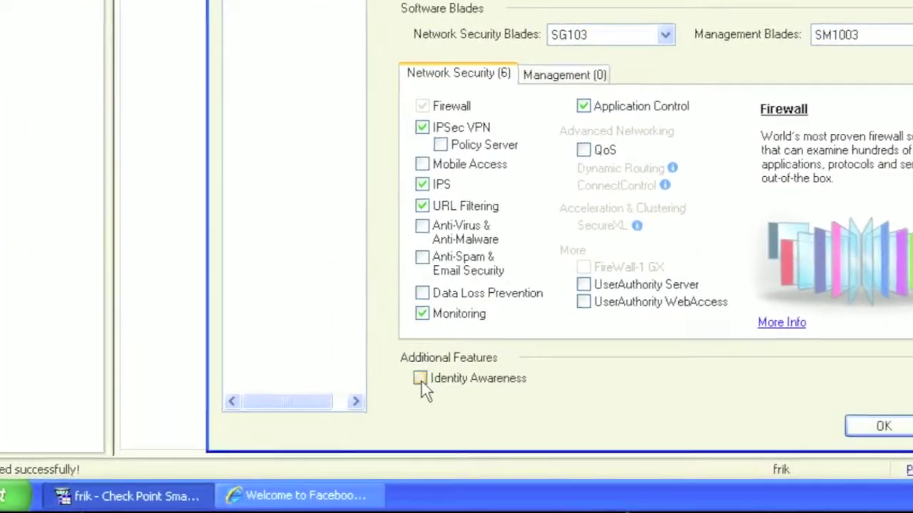
left_click(366, 414)
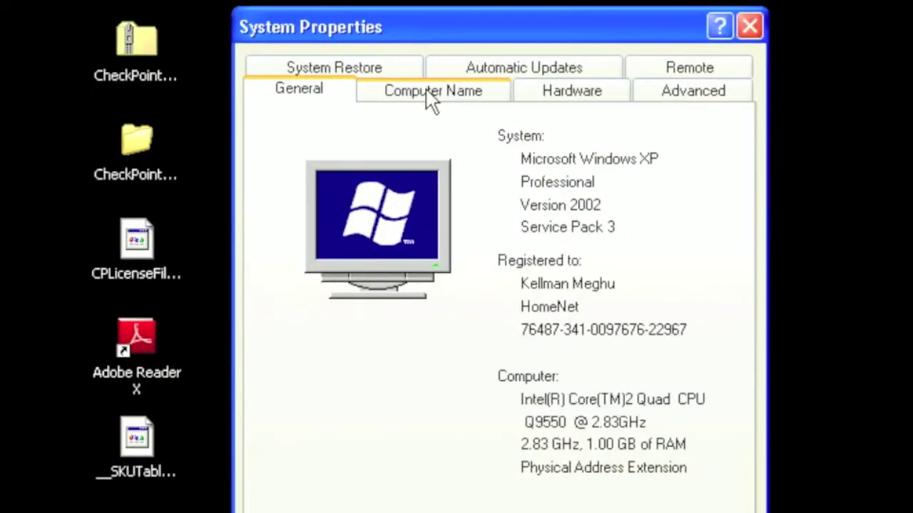
left_click(427, 92)
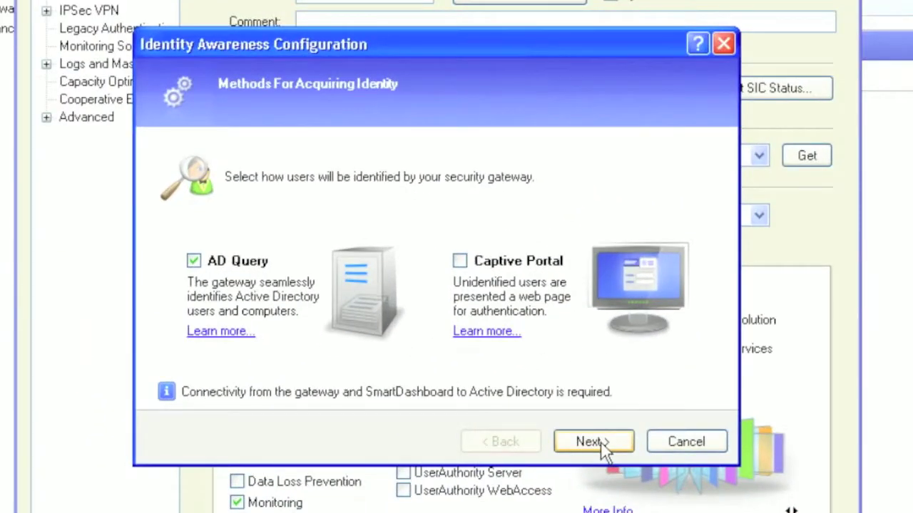
Complete the Identity Awareness configuration with AD Query, connecting to the killhup.cx Active Directory as administrator
left_click(601, 442)
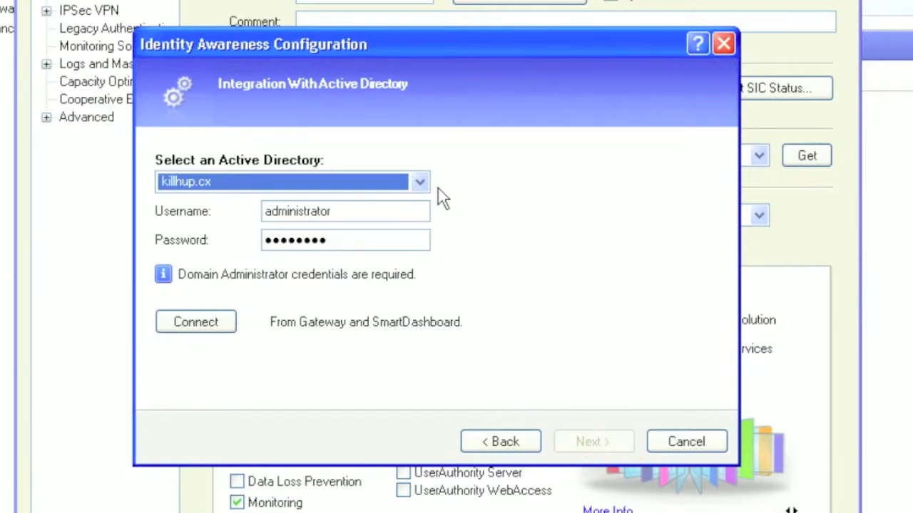
left_click(349, 205)
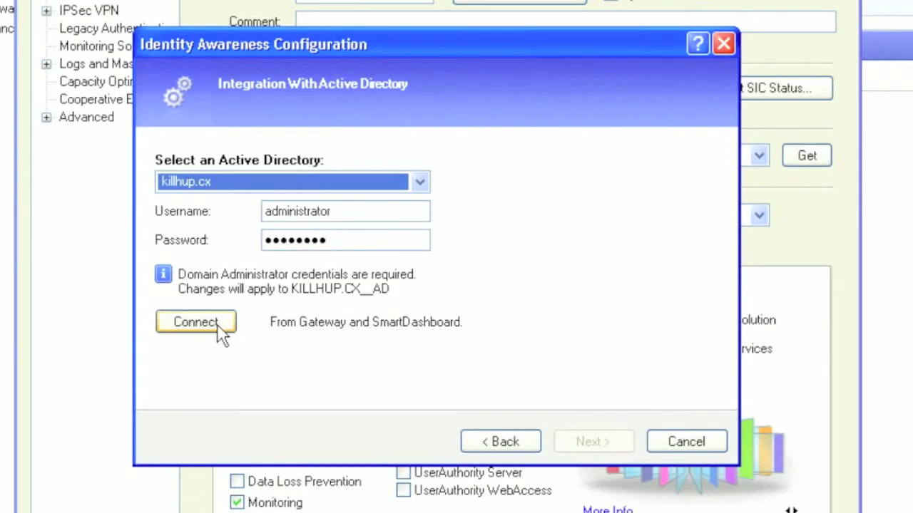
left_click(196, 322)
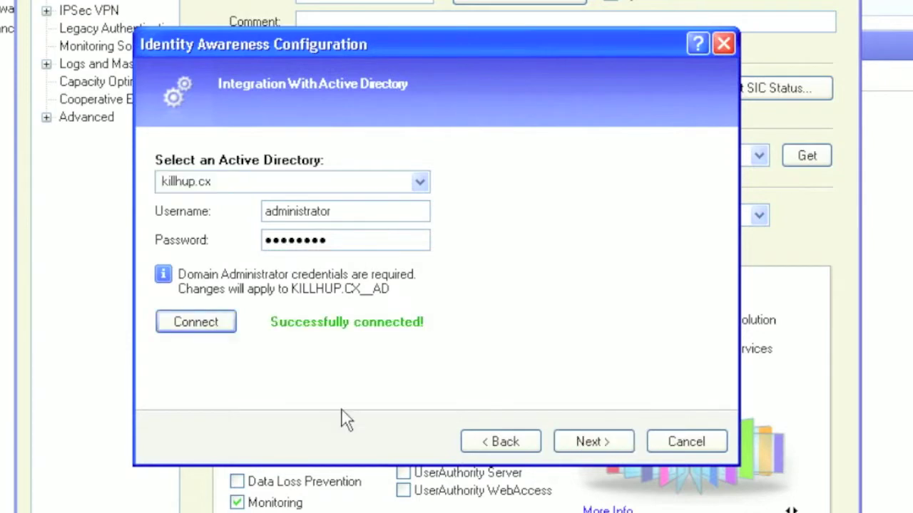
left_click(589, 444)
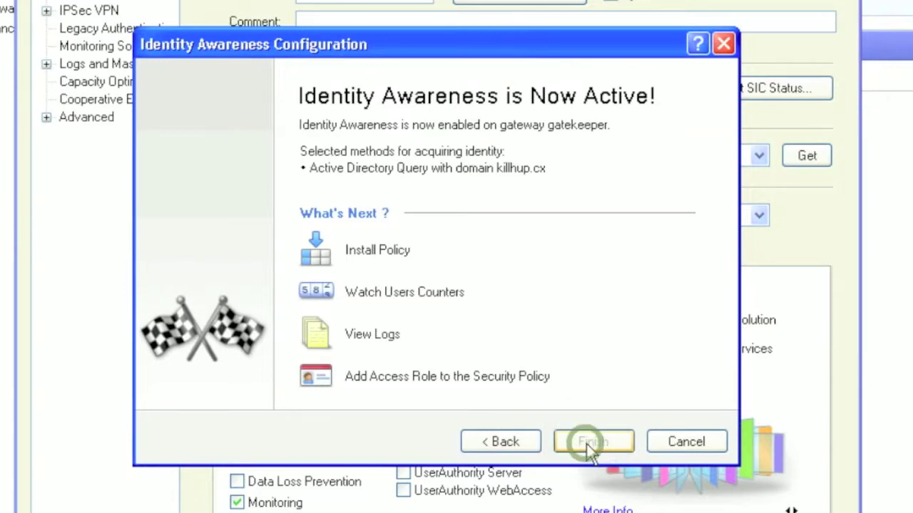
left_click(590, 442)
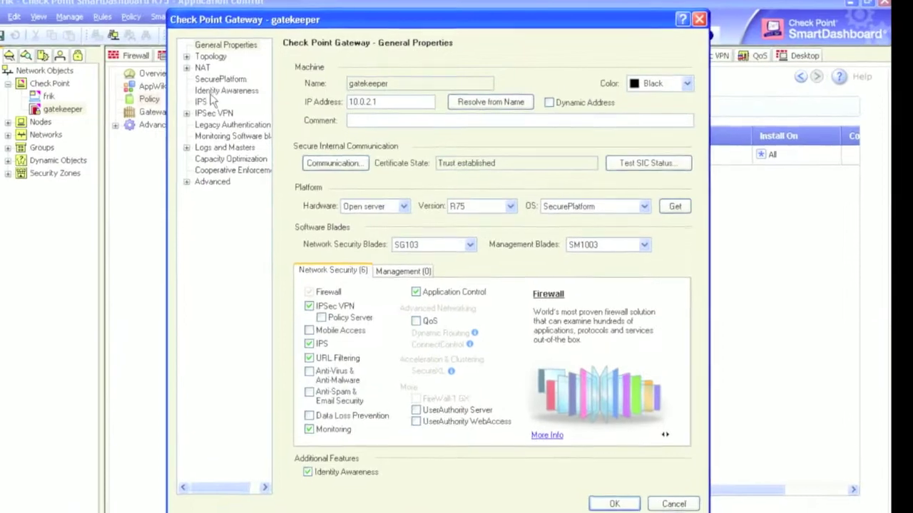
Review the gateway's Active Directory Query settings, including the advanced user, machine and network exclusions
left_click(216, 94)
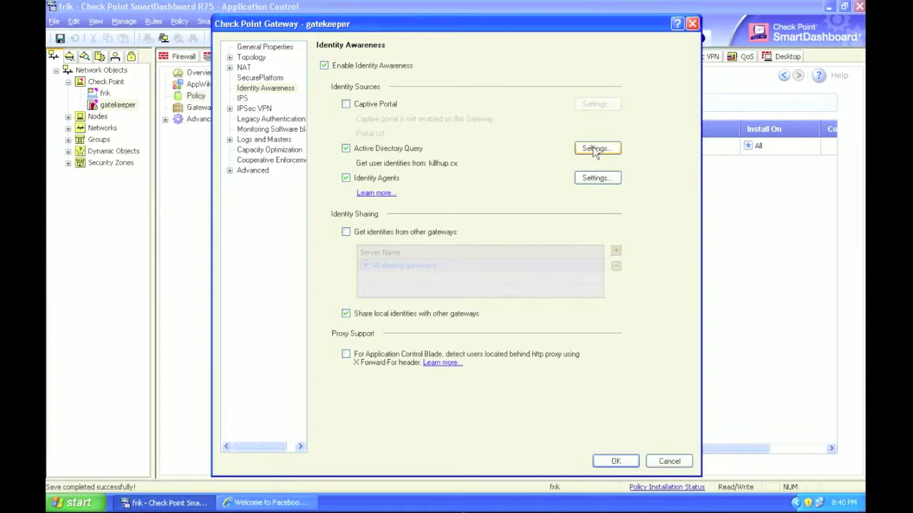
left_click(566, 210)
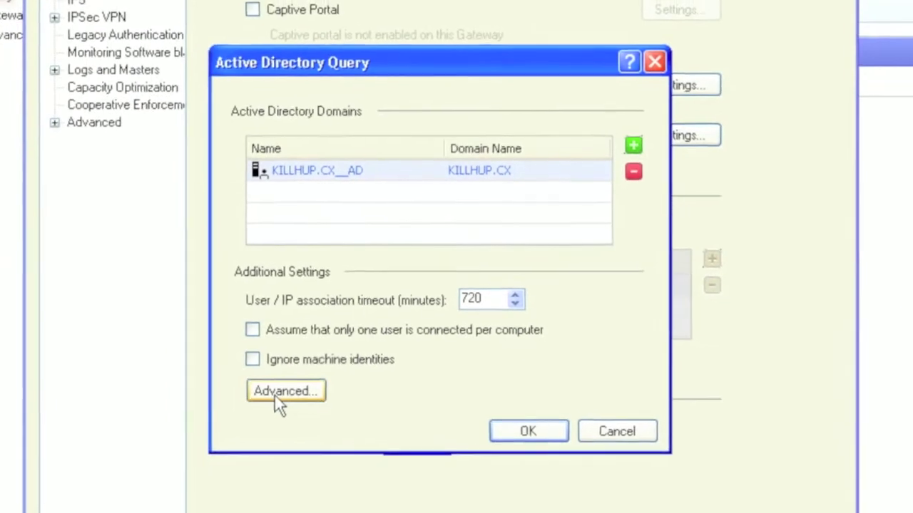
left_click(277, 396)
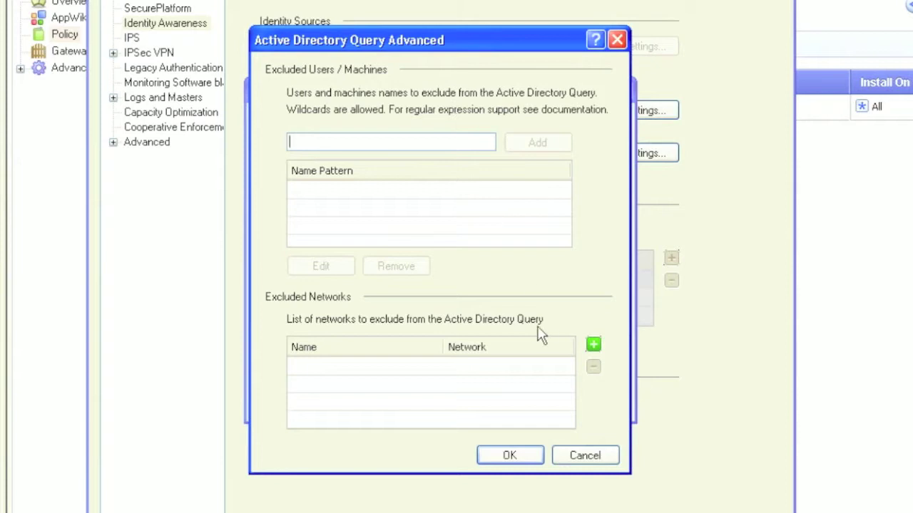
left_click(517, 456)
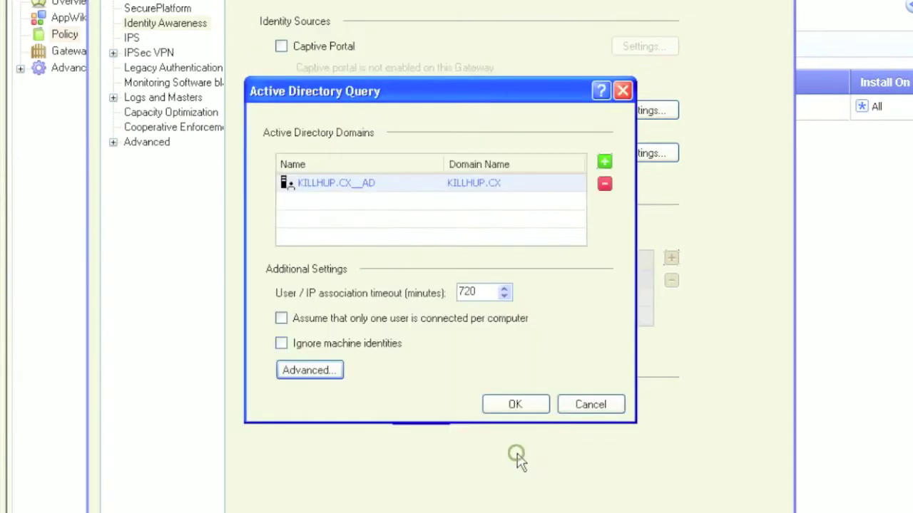
left_click(515, 405)
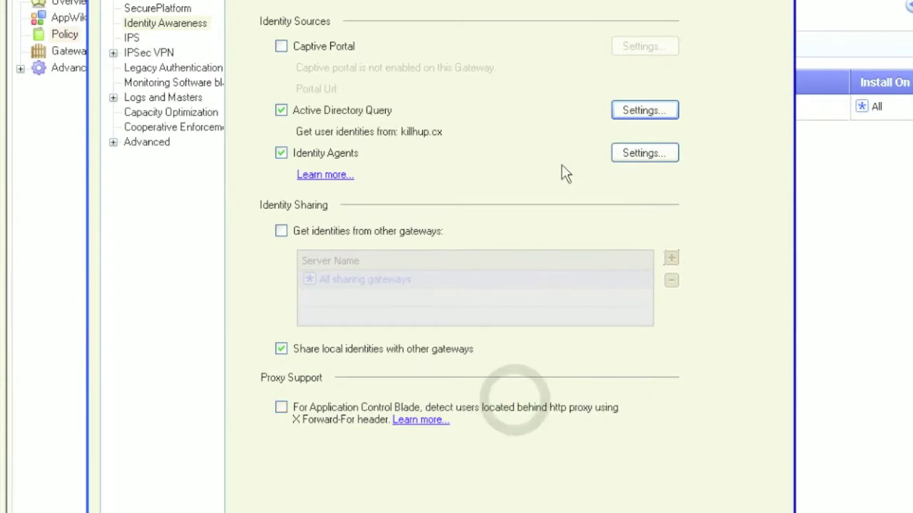
Enable getting identities from other gateways and detecting users behind an HTTP proxy through the X-Forward-For header
left_click(281, 231)
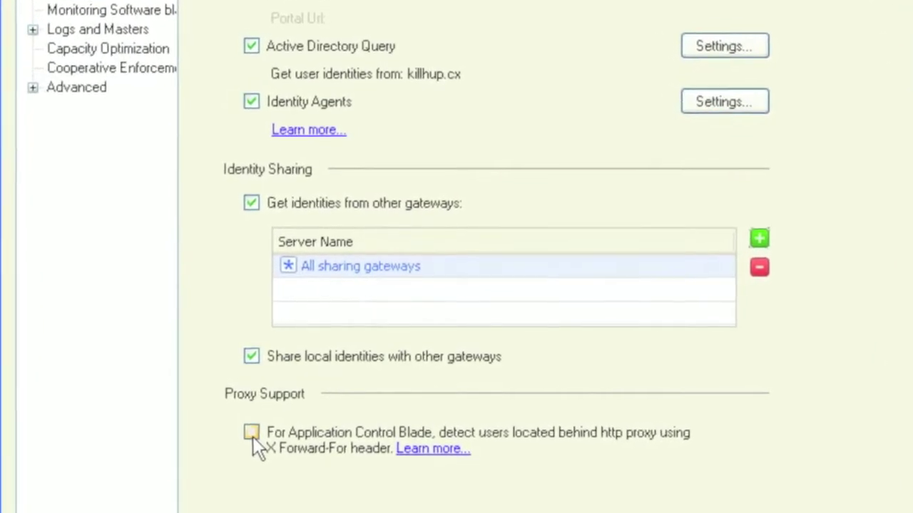
left_click(254, 433)
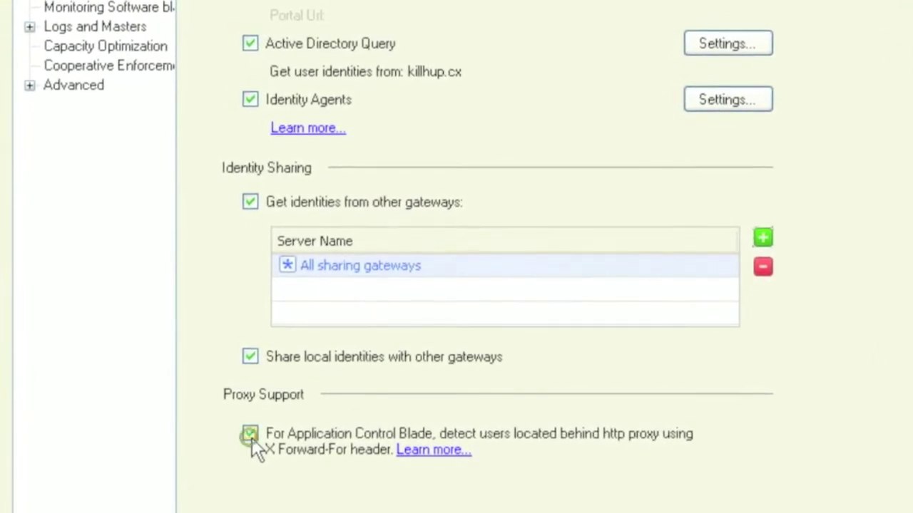
left_click(428, 451)
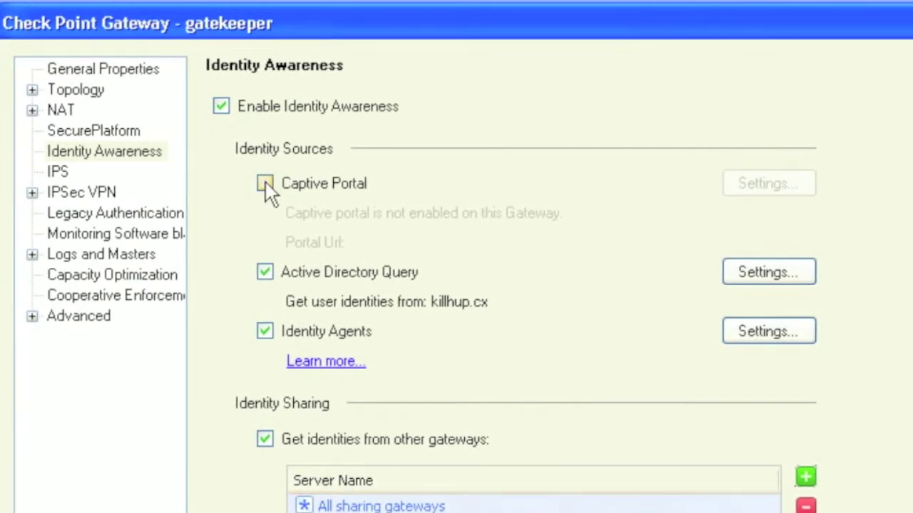
Enable Captive Portal as an identity source and open its portal access settings
left_click(266, 183)
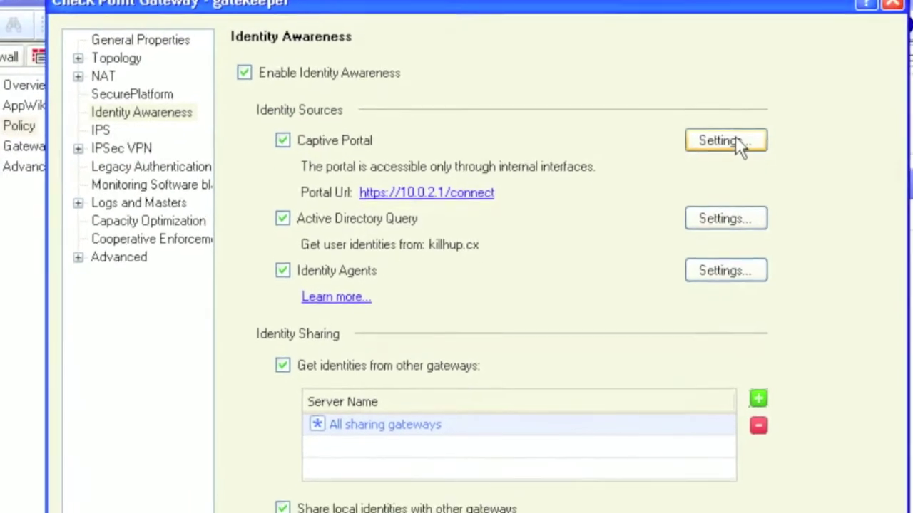
left_click(733, 141)
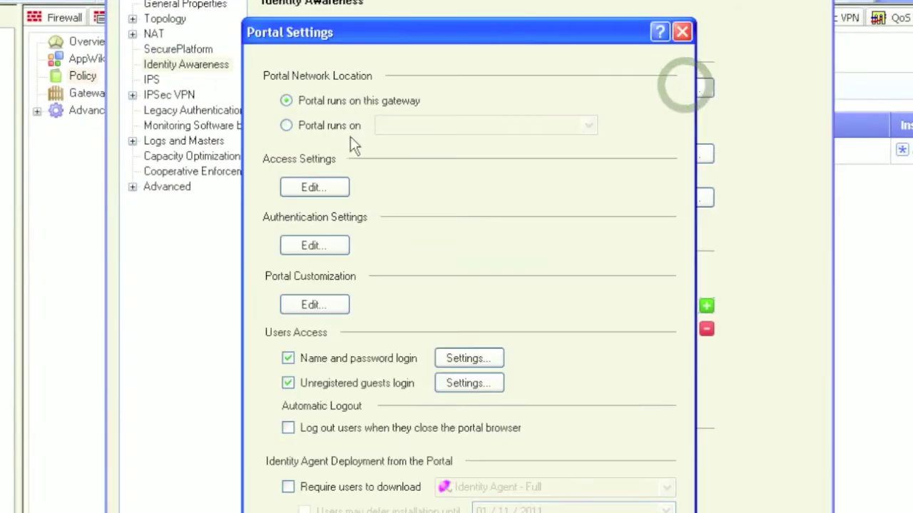
left_click(311, 188)
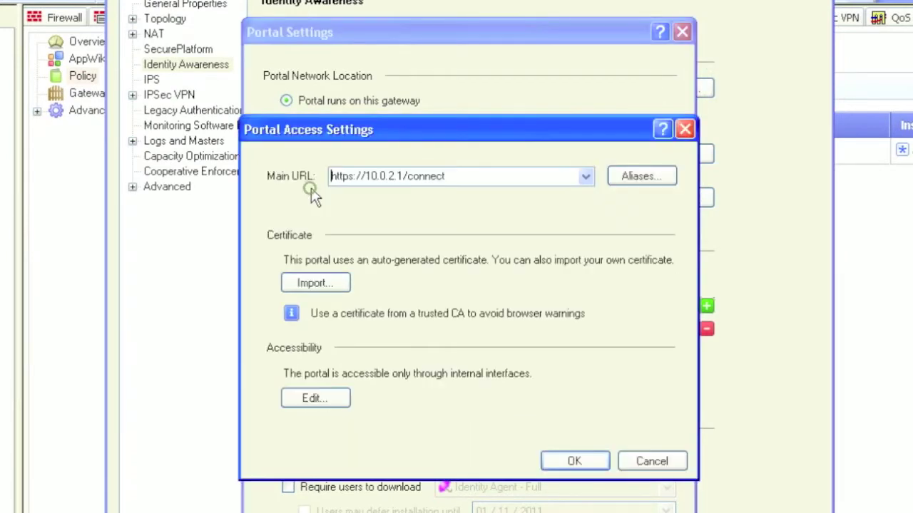
Examine the main URL choices and the URL aliases available for the captive portal
left_click(587, 177)
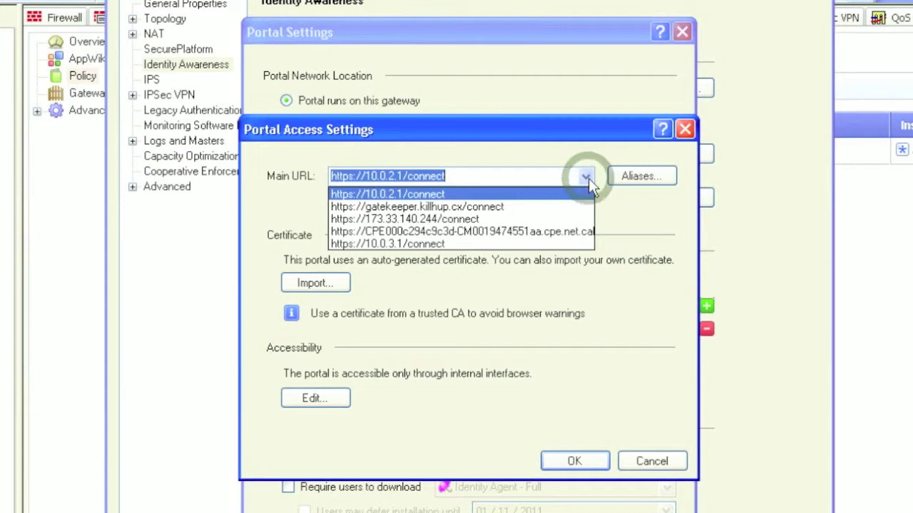
left_click(587, 178)
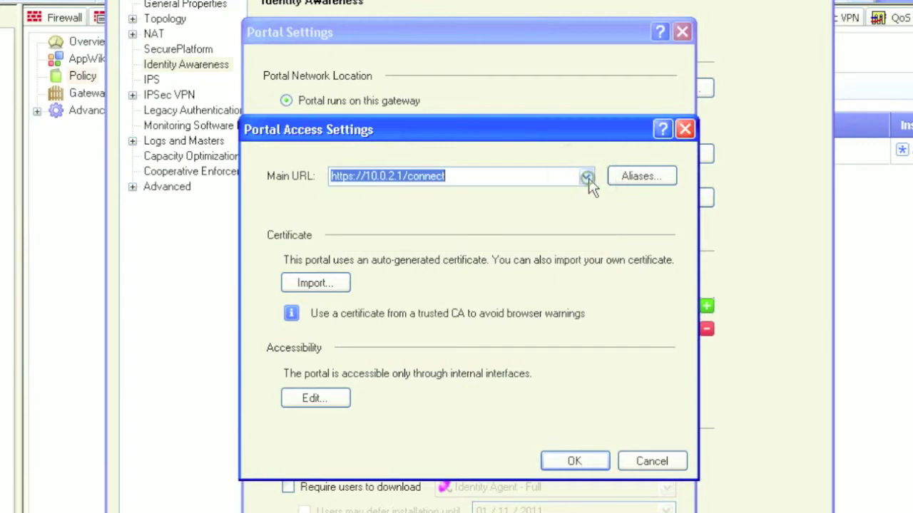
left_click(642, 177)
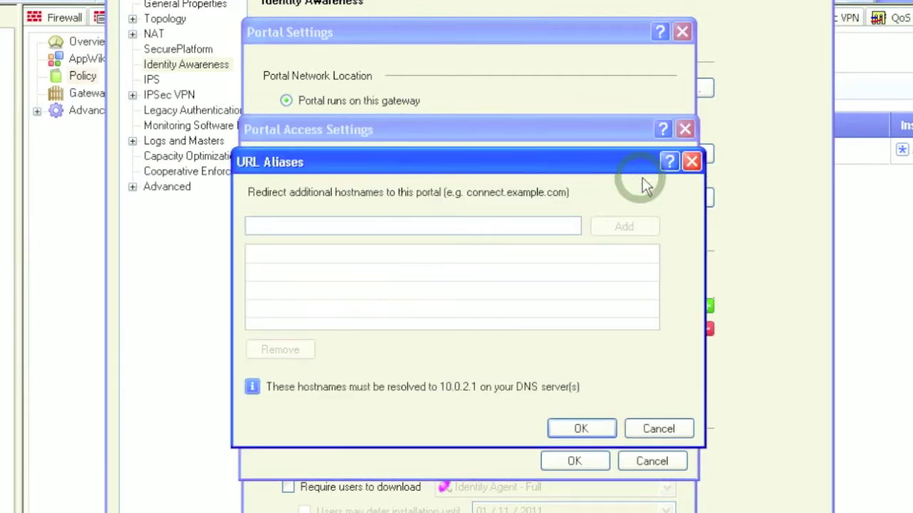
left_click(581, 429)
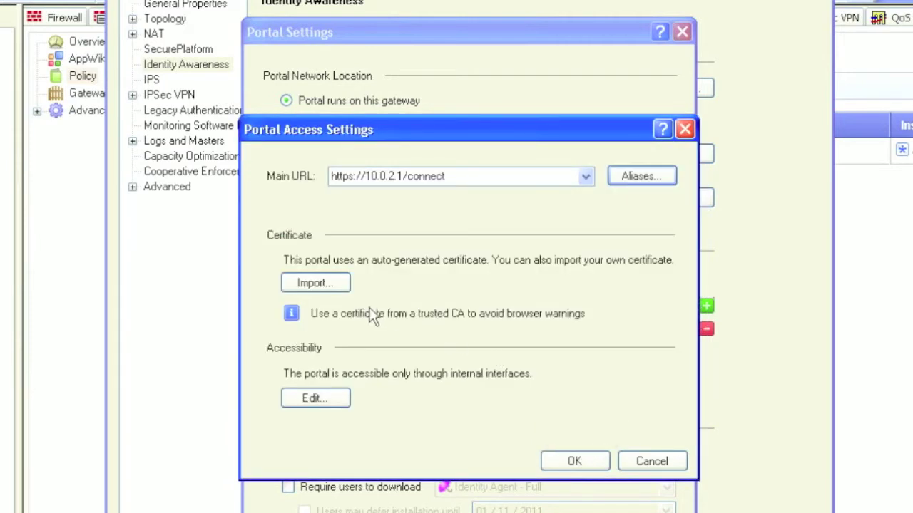
Examine the portal's certificate import file types and interface accessibility options, keeping the access settings as they are
left_click(326, 284)
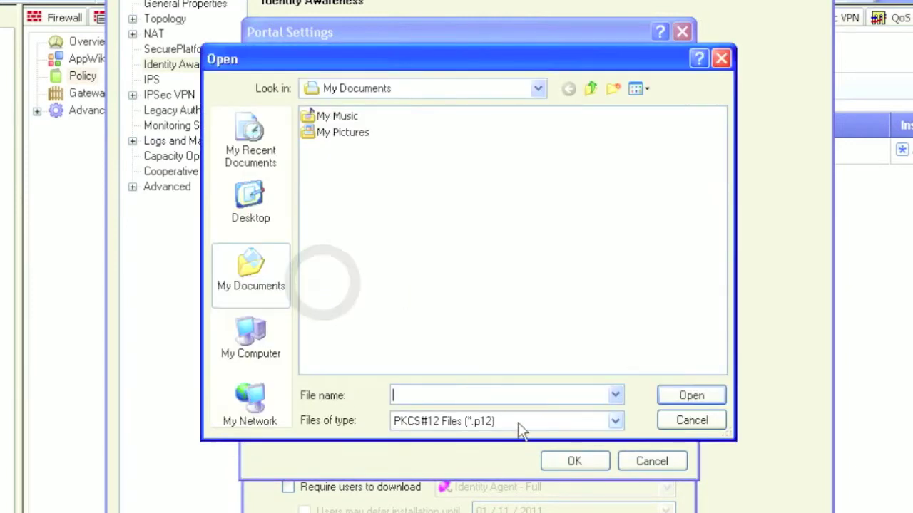
left_click(616, 422)
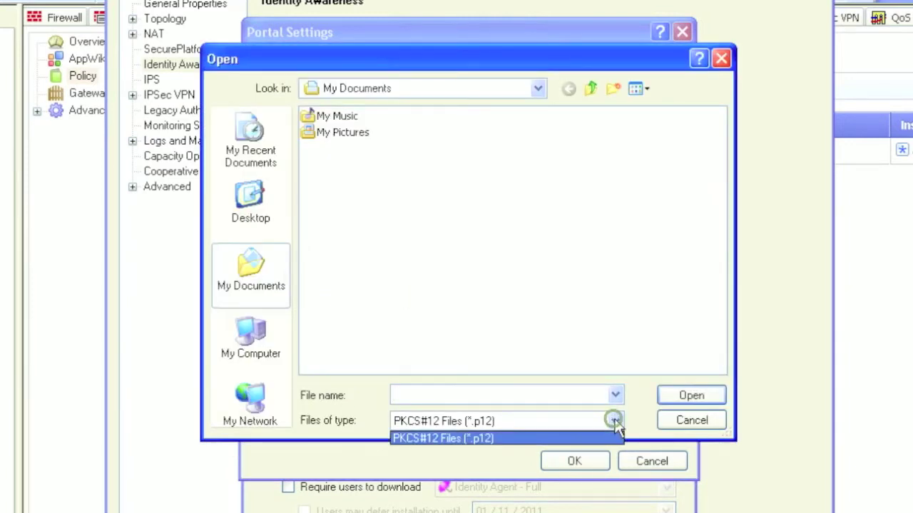
left_click(689, 420)
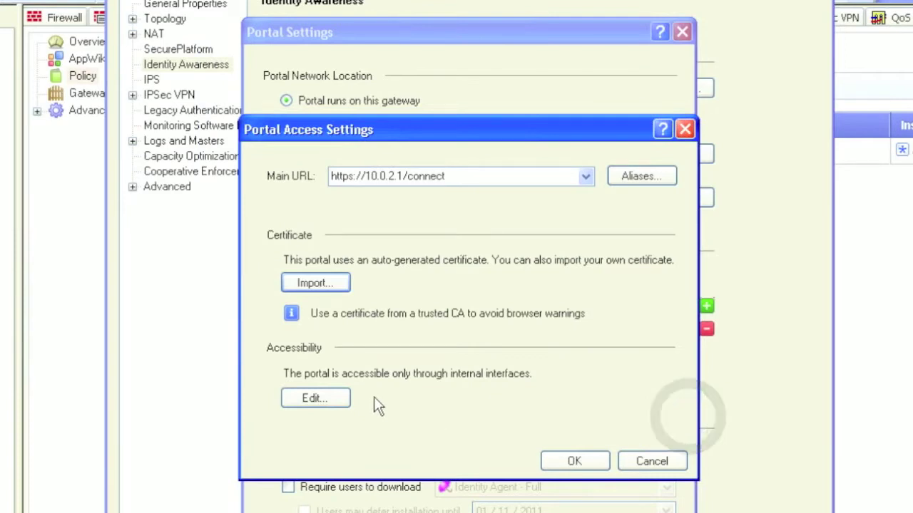
left_click(325, 400)
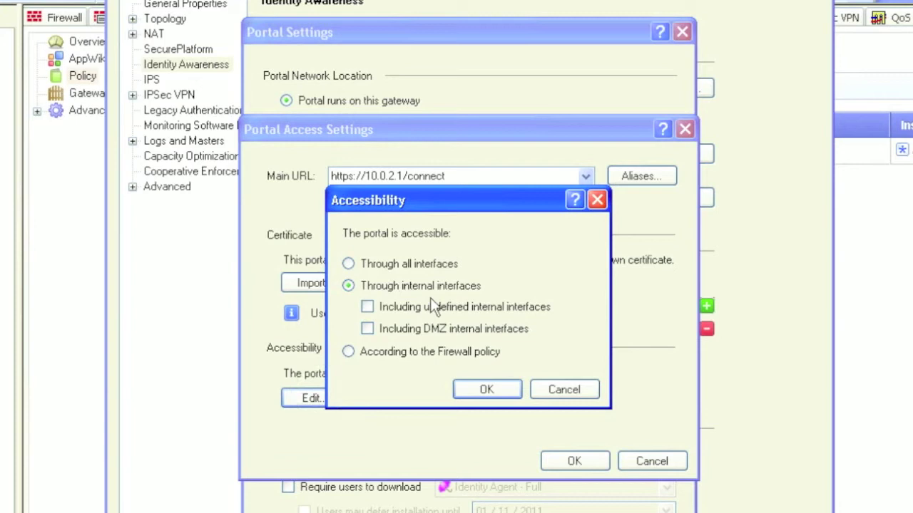
left_click(499, 395)
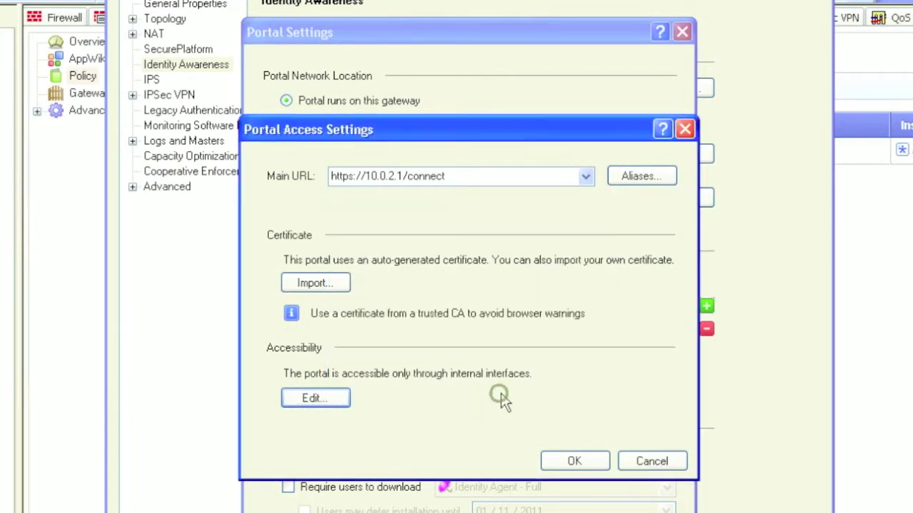
left_click(577, 460)
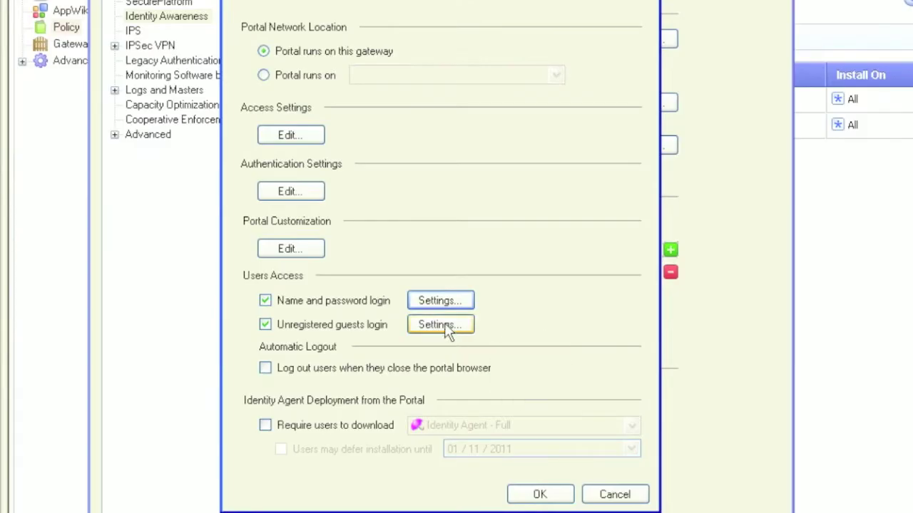
Open the unregistered guests login settings and examine the default and customized end-user agreement options
left_click(440, 325)
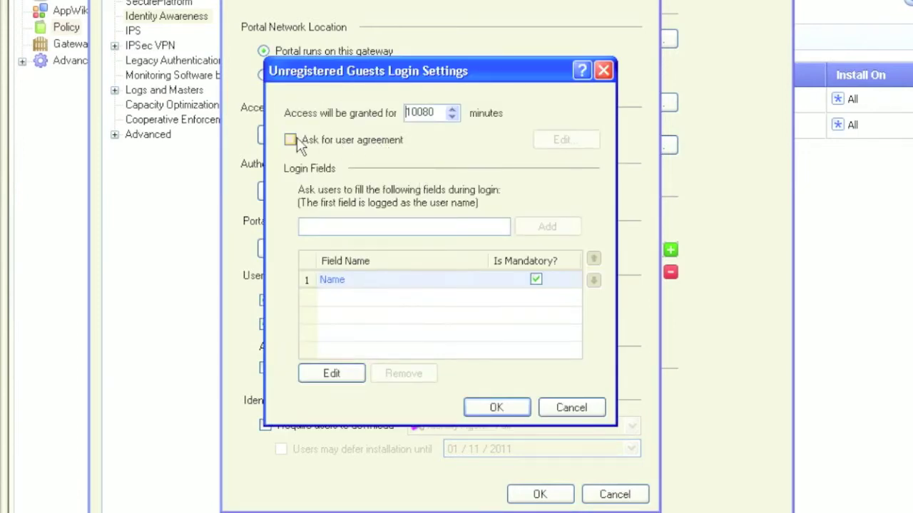
left_click(566, 140)
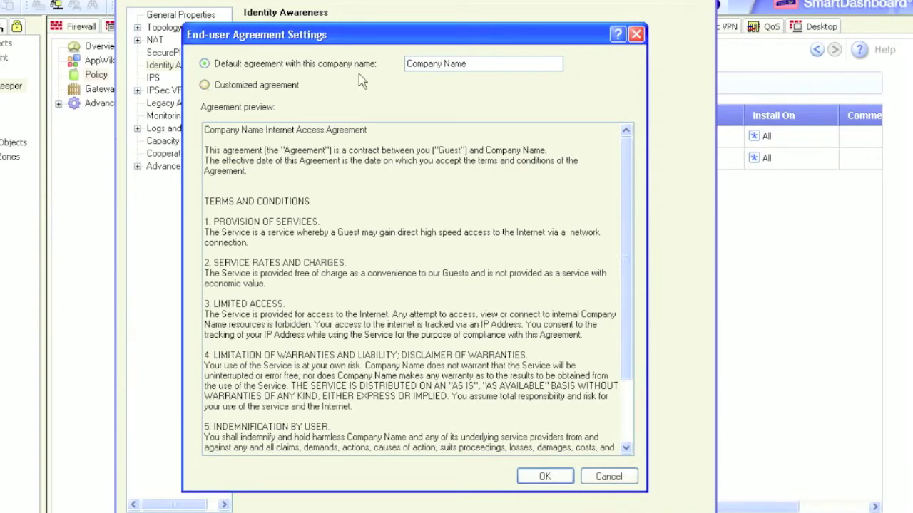
left_click(204, 84)
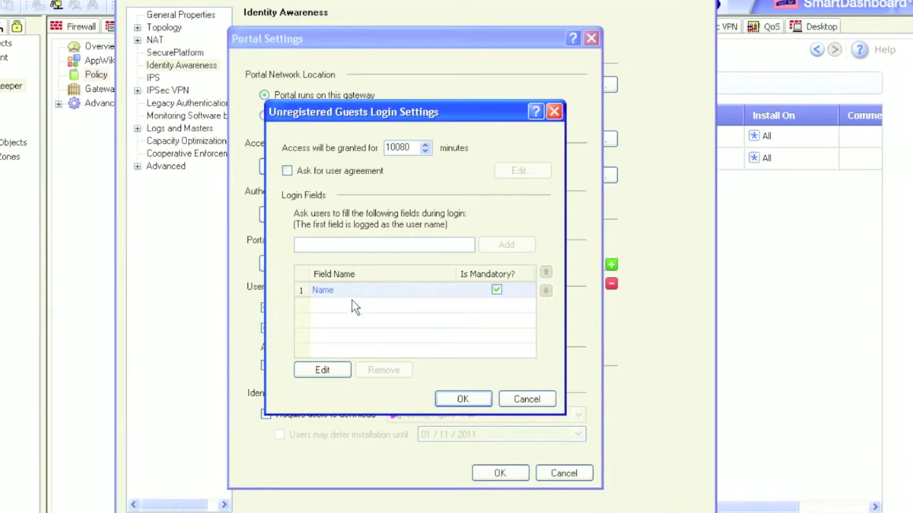
Add an Email field to the login fields for unregistered guests and accept the guest login settings
left_click(345, 304)
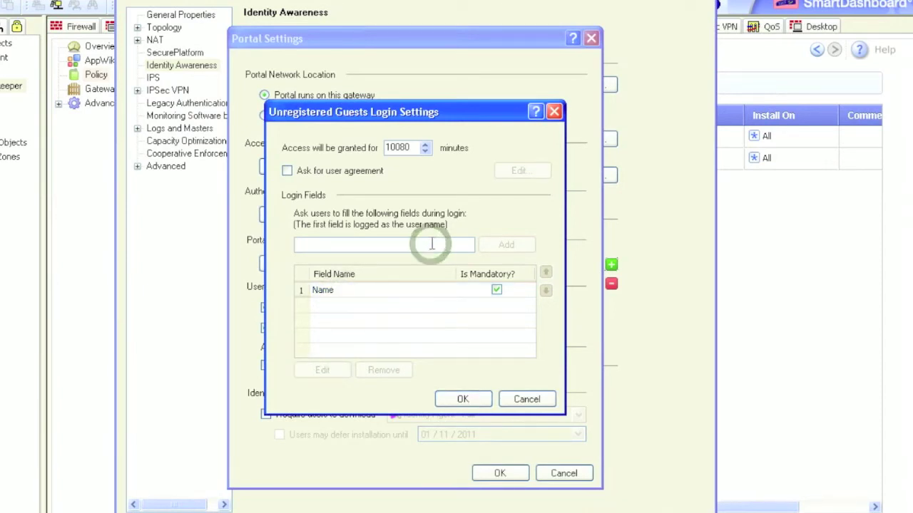
type("Email")
left_click(508, 245)
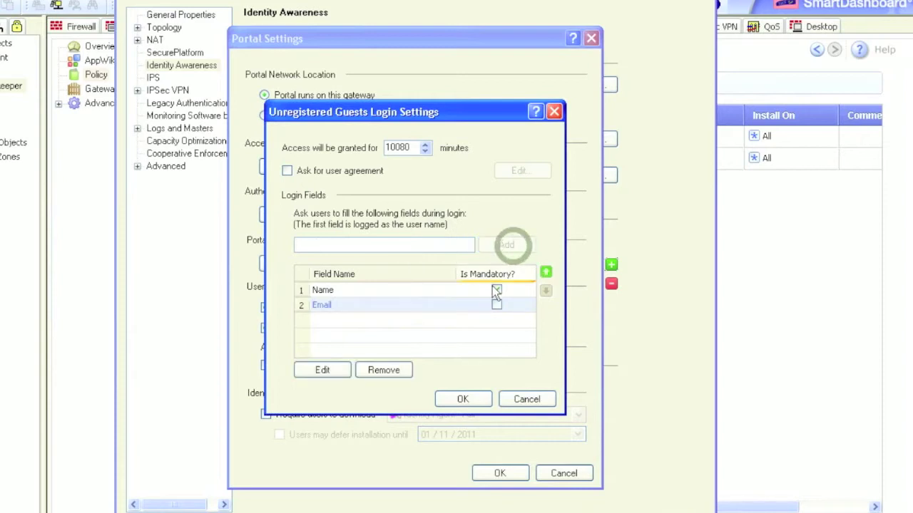
left_click(463, 400)
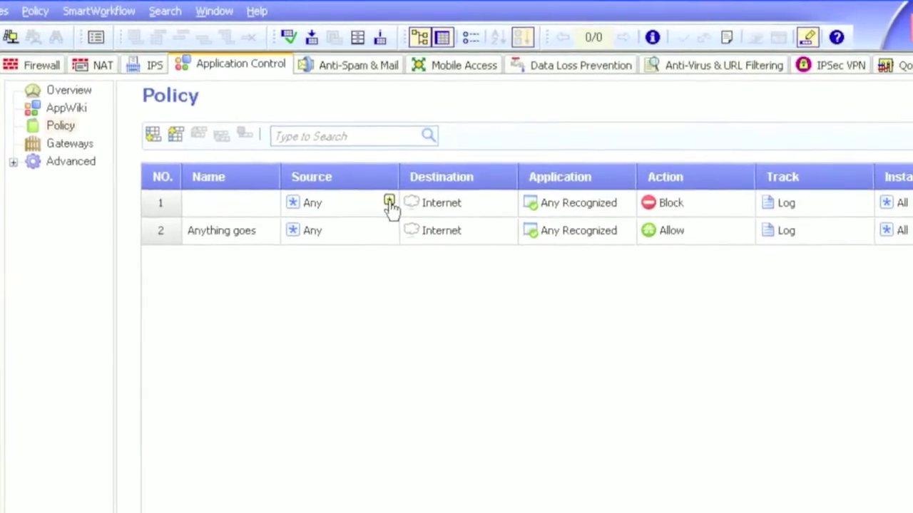
Start a new access role for the Source of the unnamed first rule in the Application Control policy
left_click(390, 202)
left_click(387, 201)
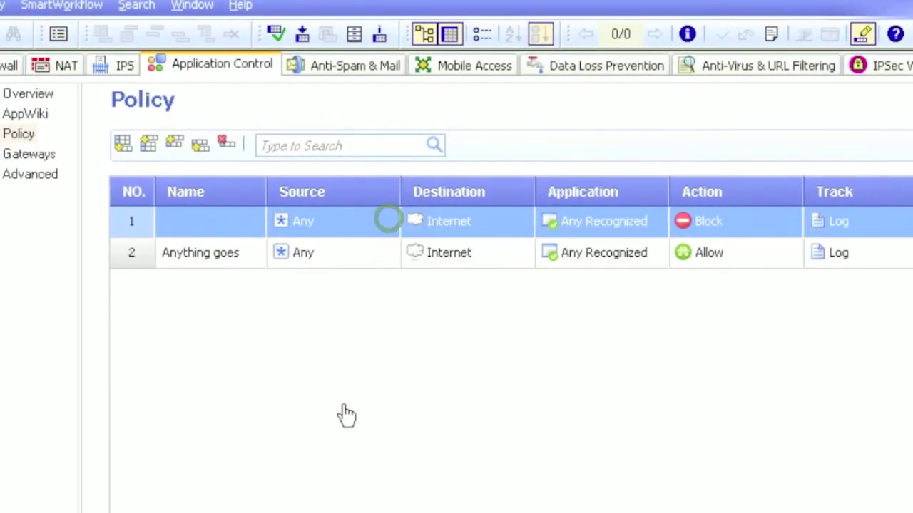
right_click(319, 221)
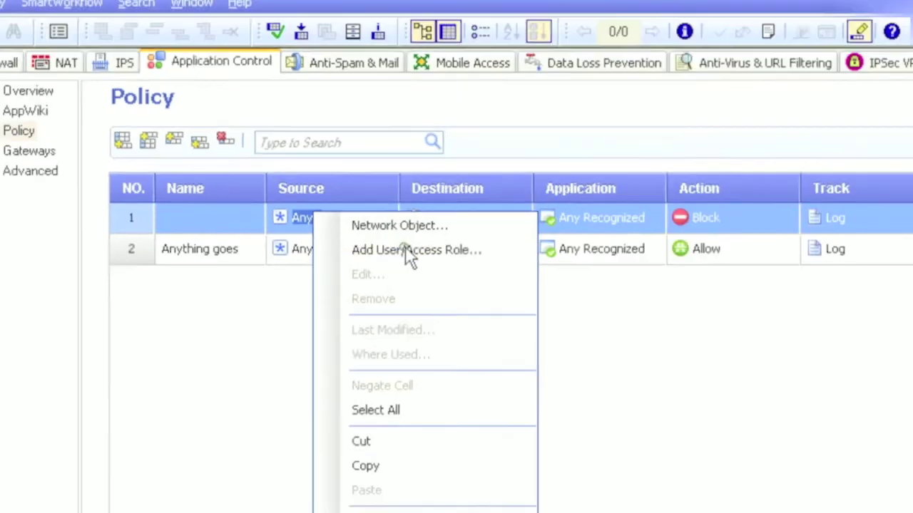
left_click(463, 248)
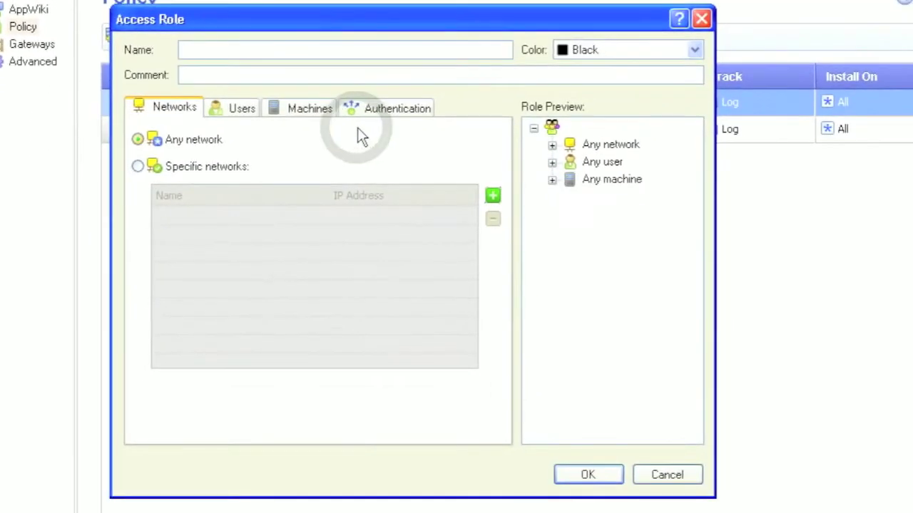
Restrict the access role to specific networks and add the network Net_10.0.2.0
left_click(137, 168)
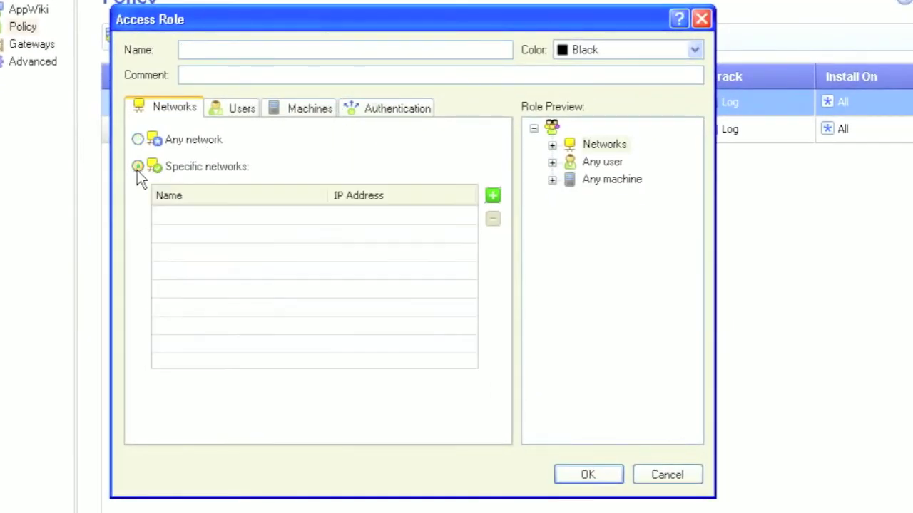
left_click(495, 196)
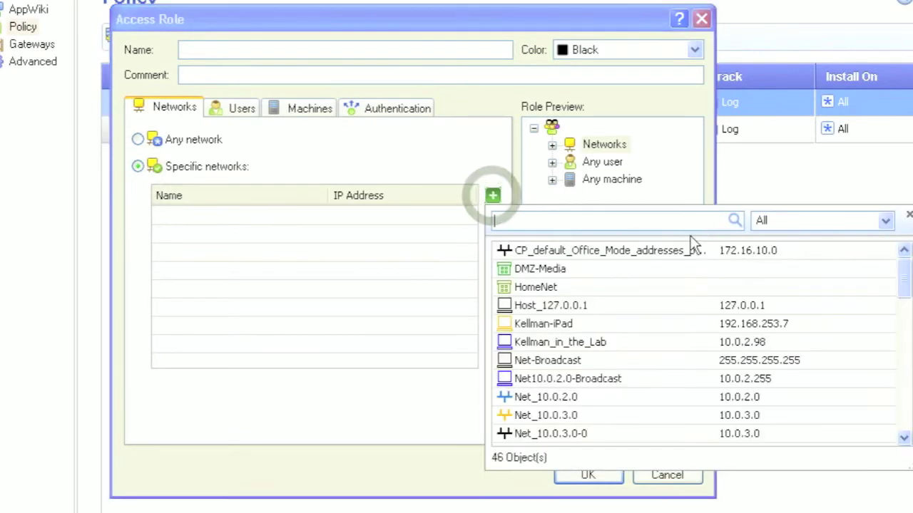
type("dmz")
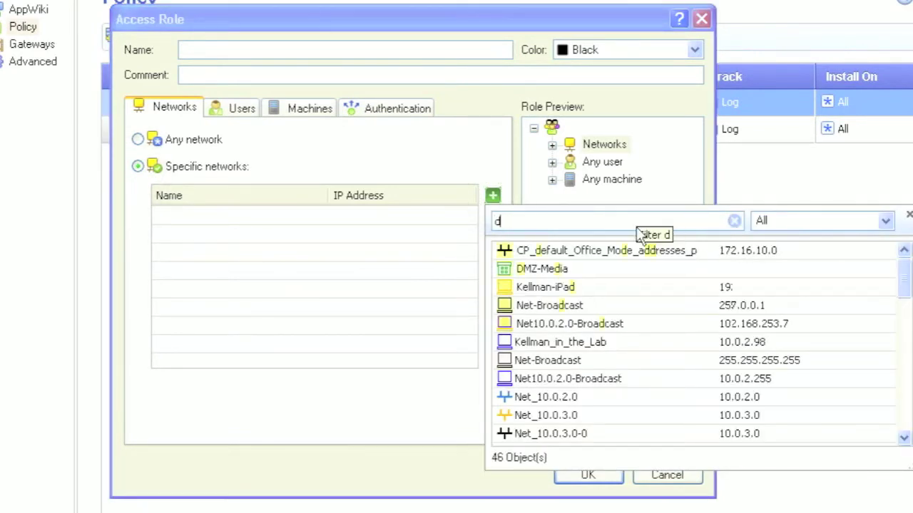
key("BackSpace")
key("BackSpace")
key("BackSpace")
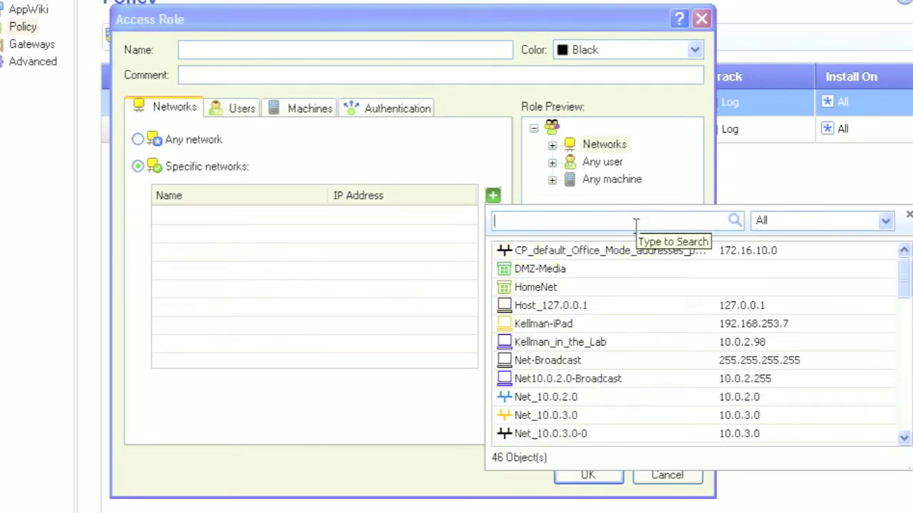
type("net")
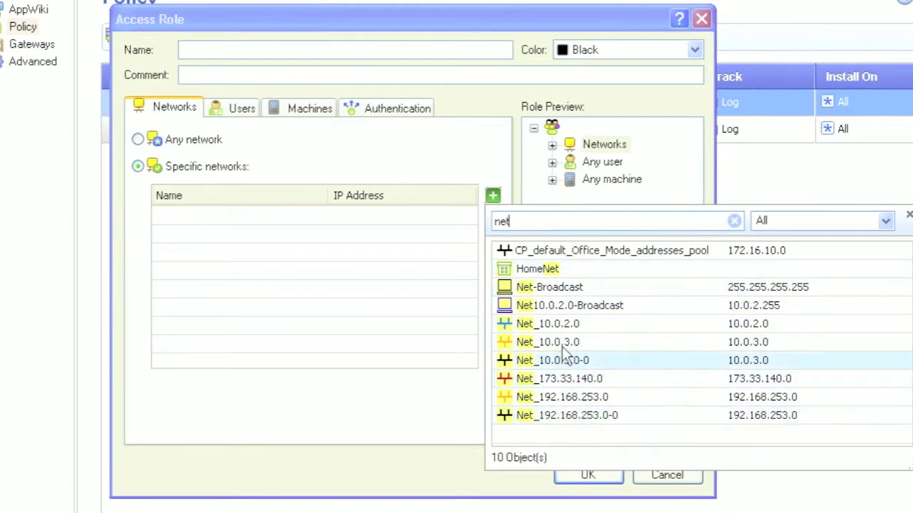
left_click(560, 325)
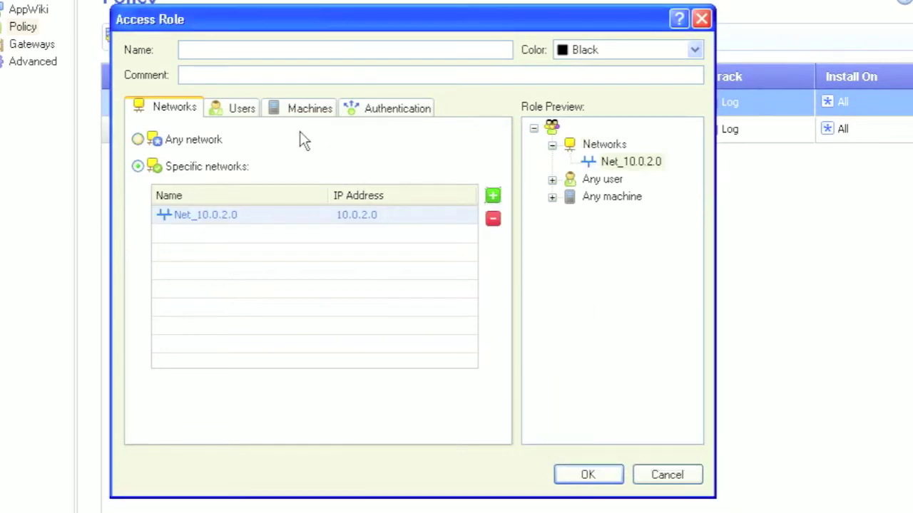
left_click(318, 159)
Restrict the access role to specific users/groups and add the Administrators group from killhup.cx
left_click(240, 110)
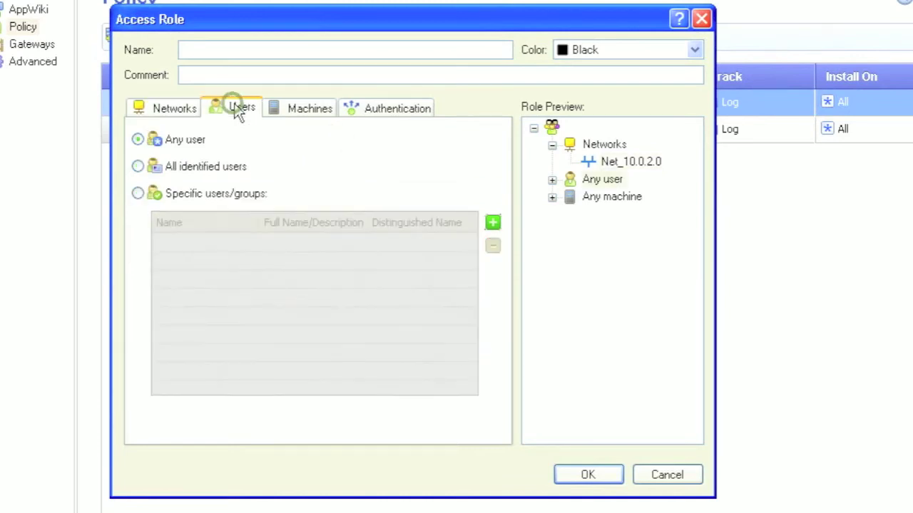
left_click(136, 194)
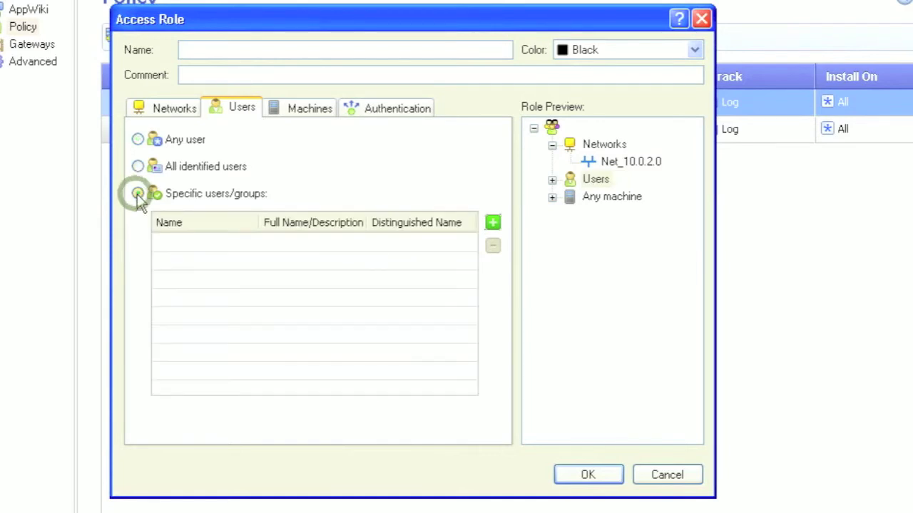
left_click(494, 222)
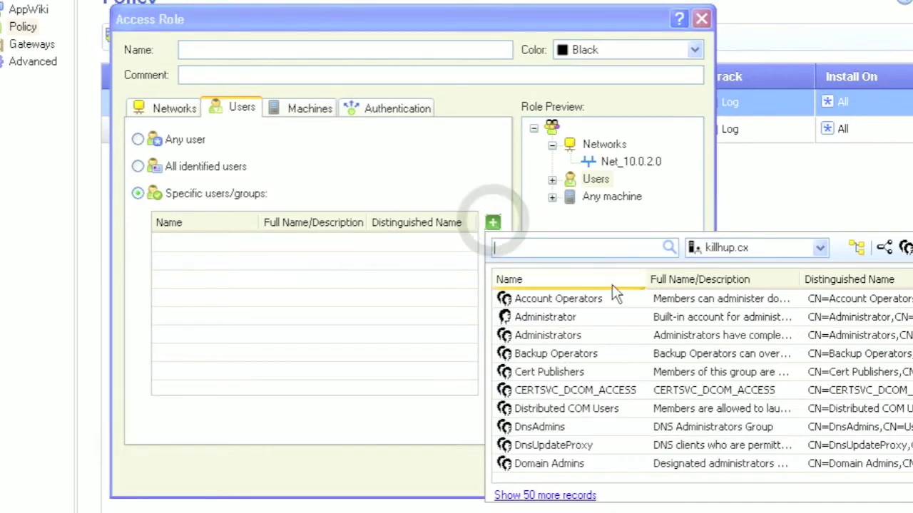
type("vpn")
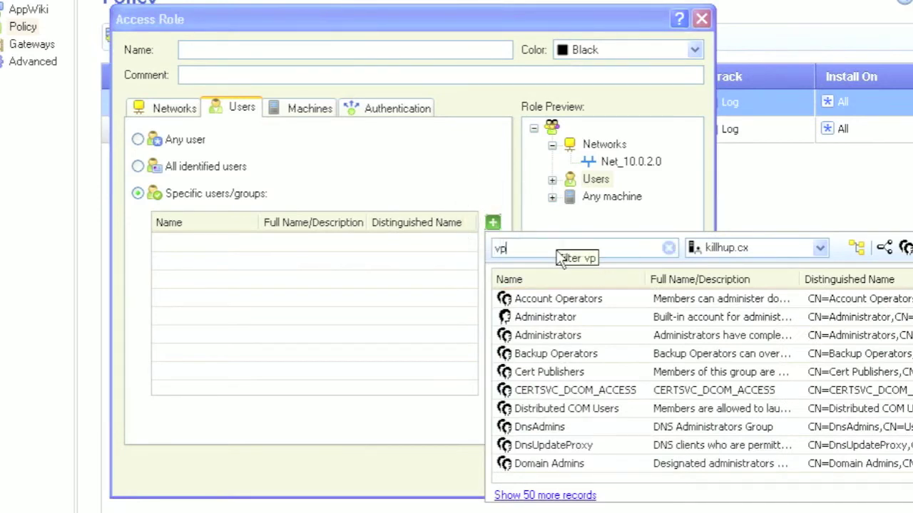
key("BackSpace")
key("BackSpace")
key("BackSpace")
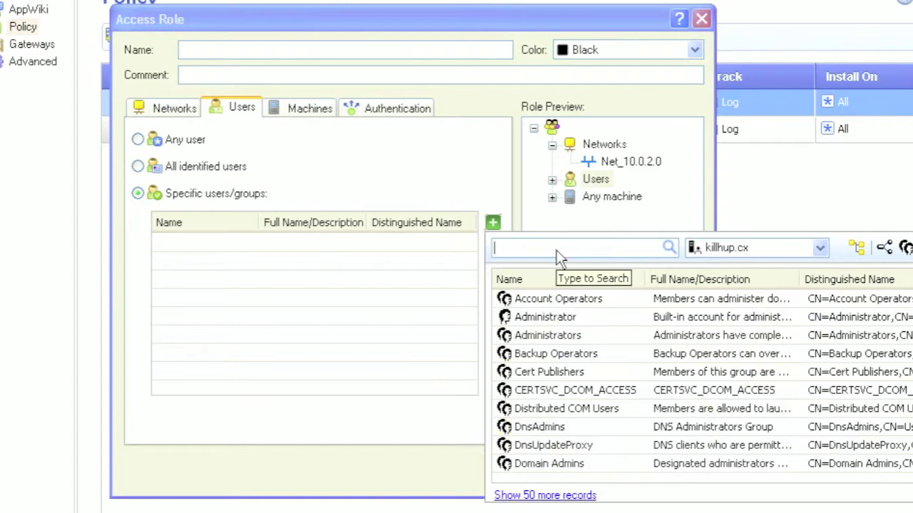
Restrict the access role to specific machines/groups and add the machine LABUSER
left_click(310, 107)
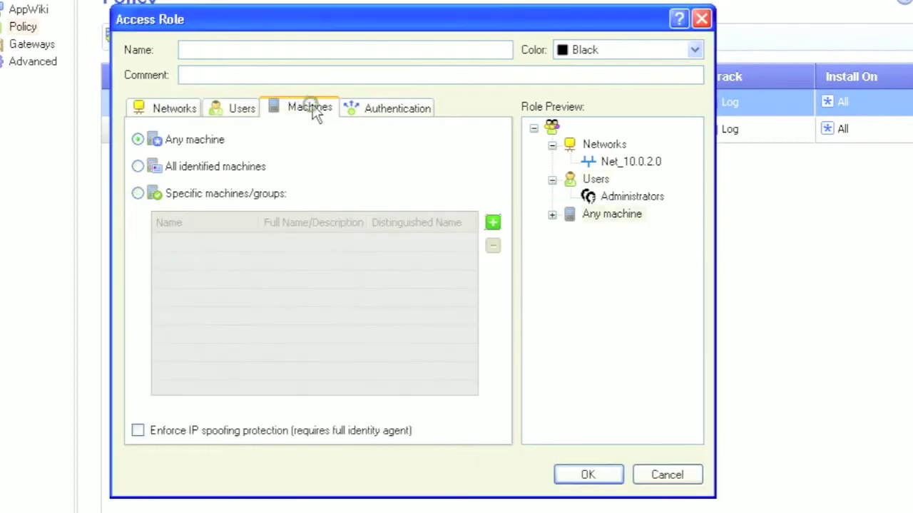
left_click(138, 195)
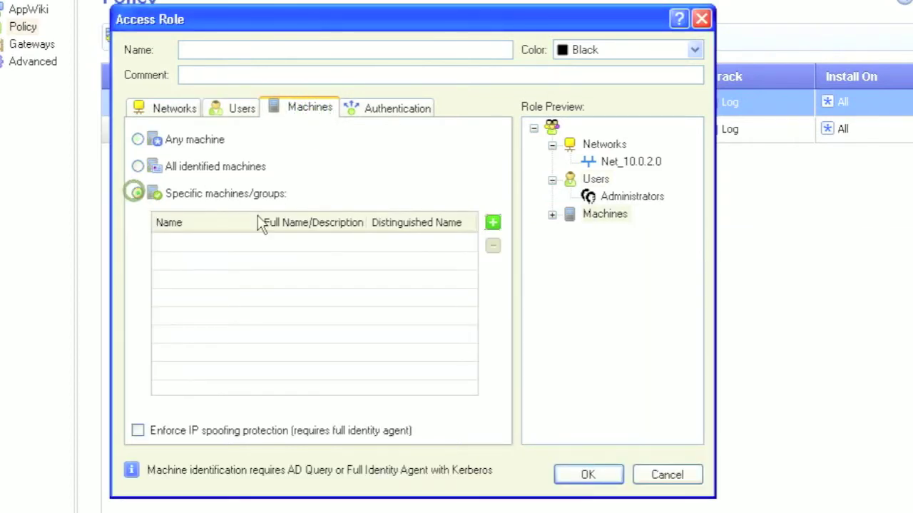
left_click(493, 223)
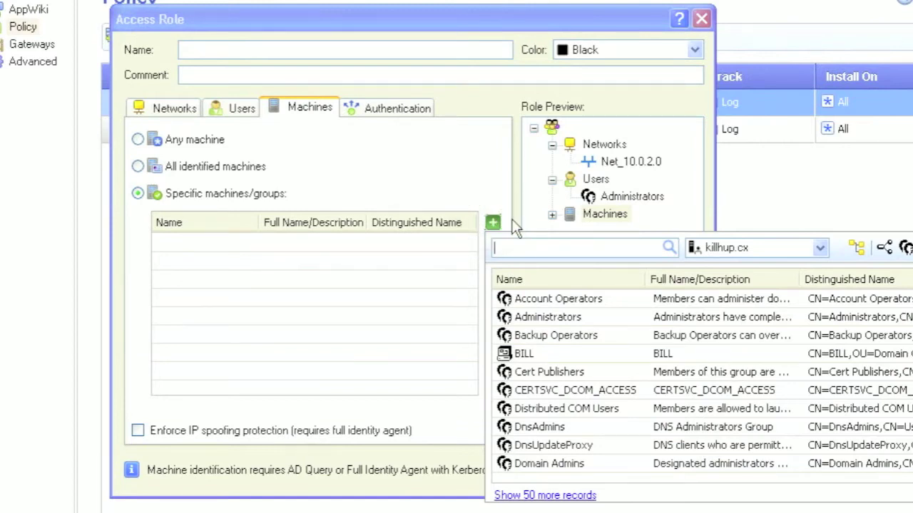
type("lab")
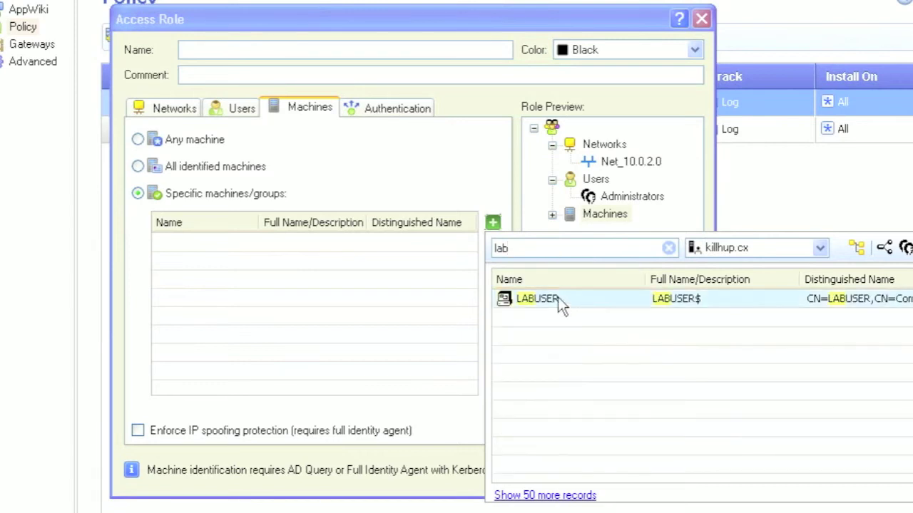
double_click(553, 301)
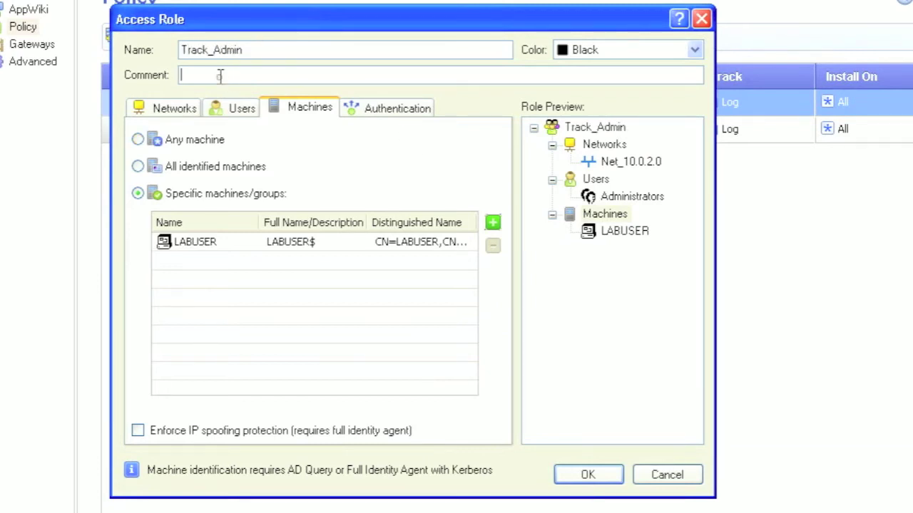
Name the access role Track_Admin with the comment "Tracking internet useage of admin group" and accept it
type("Tracking internet useage of admin group")
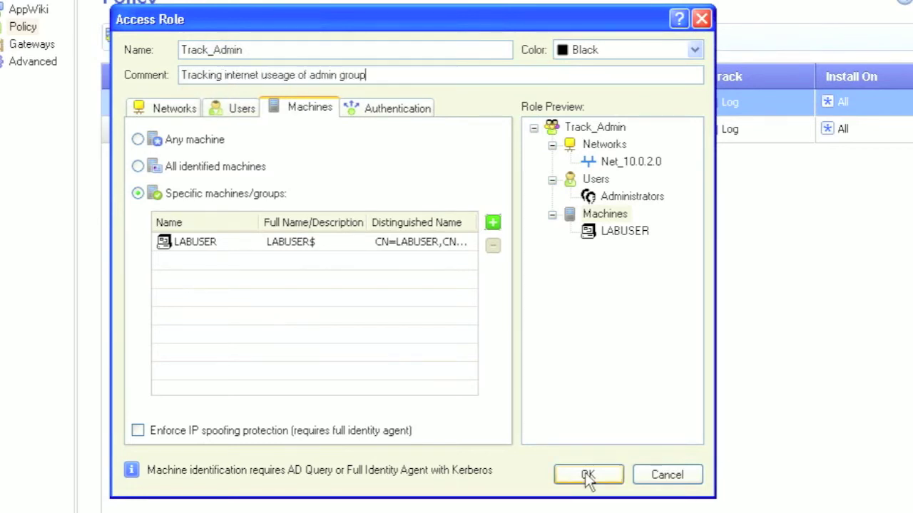
left_click(587, 475)
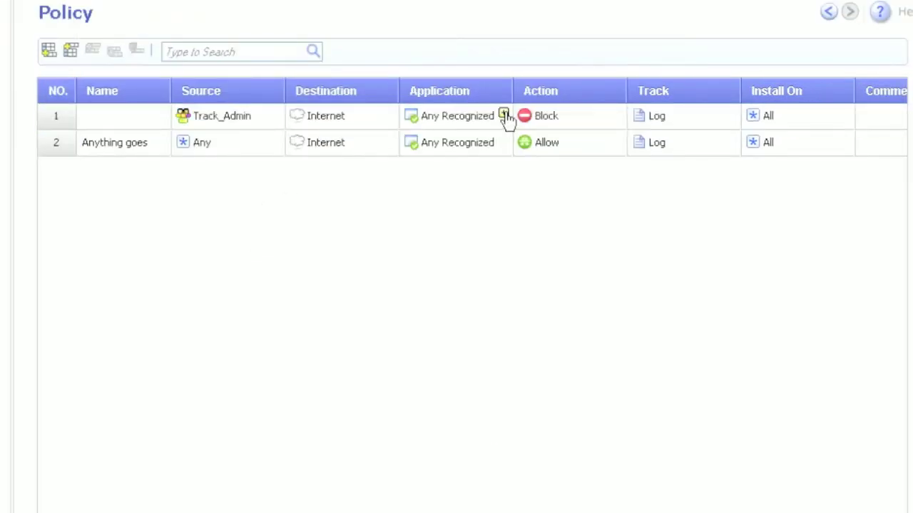
Find Facebook among the core applications and set it as the first rule's application
left_click(503, 113)
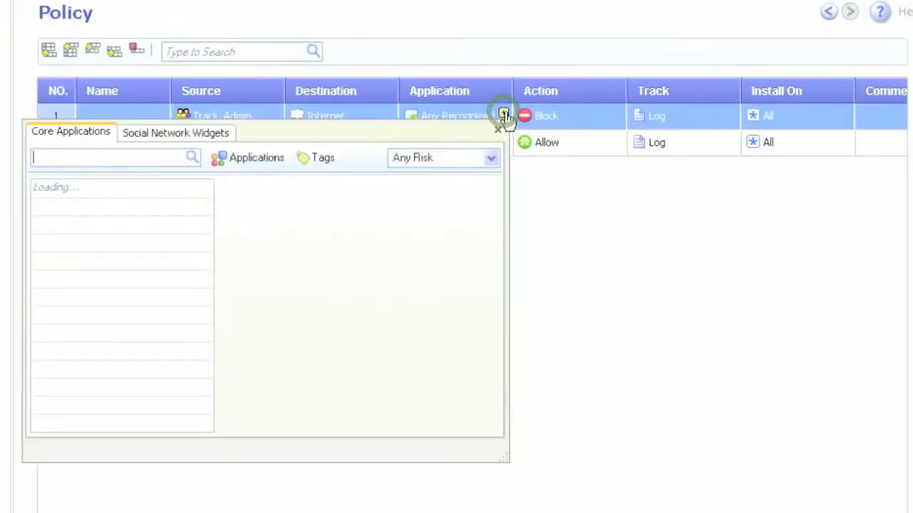
left_click(86, 158)
type("face")
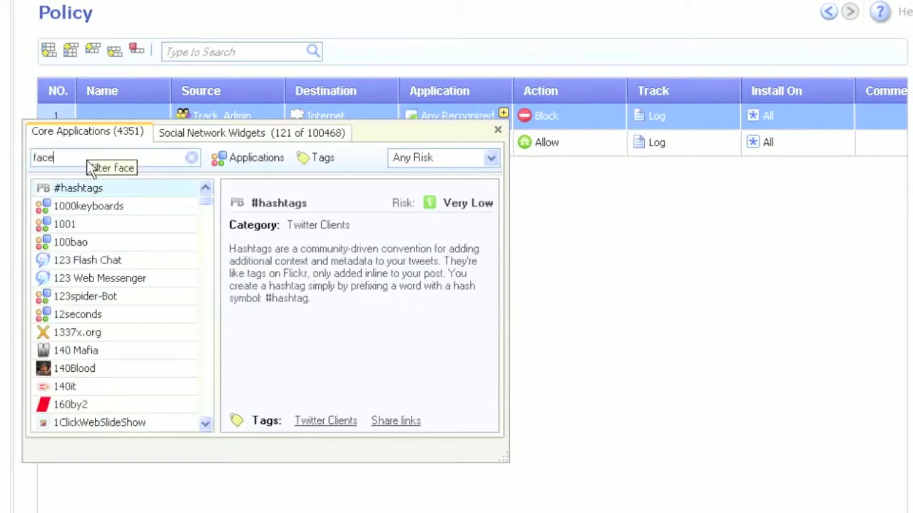
type("boo")
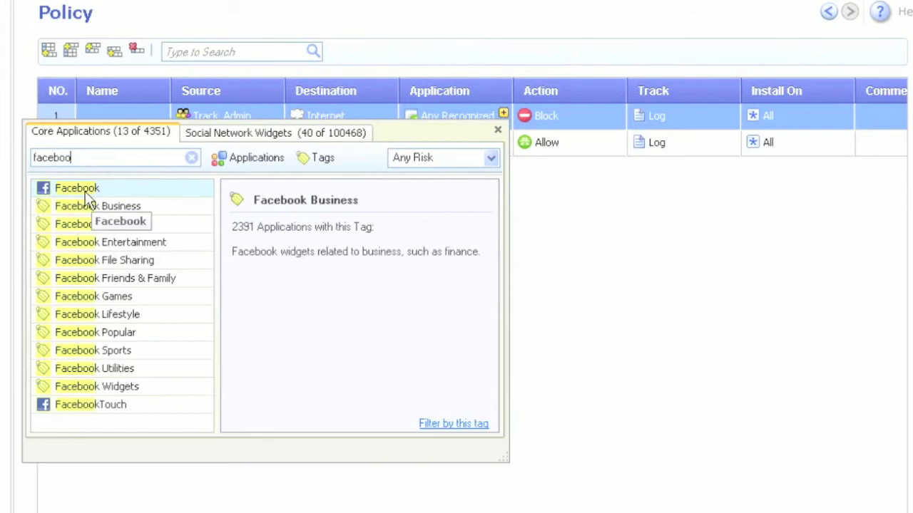
double_click(85, 191)
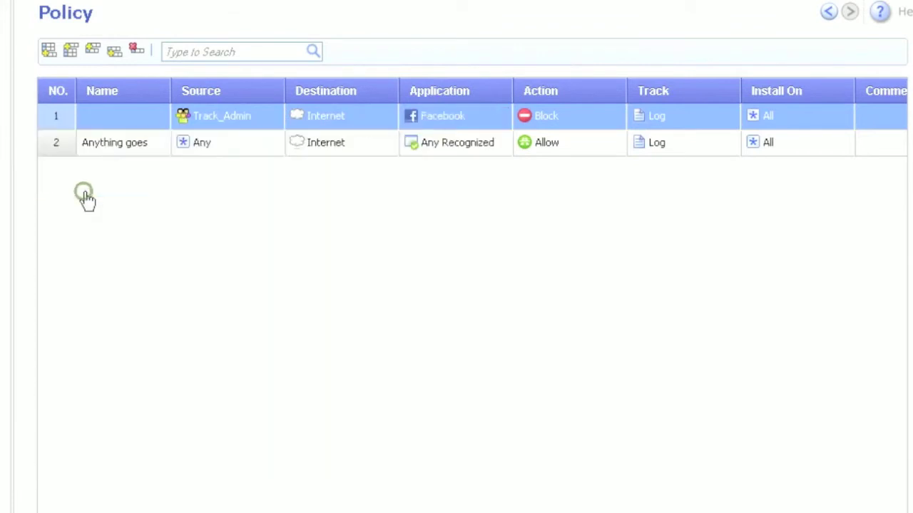
Set the first rule's action to Allow with HTTP connections redirected to the captive portal
right_click(560, 118)
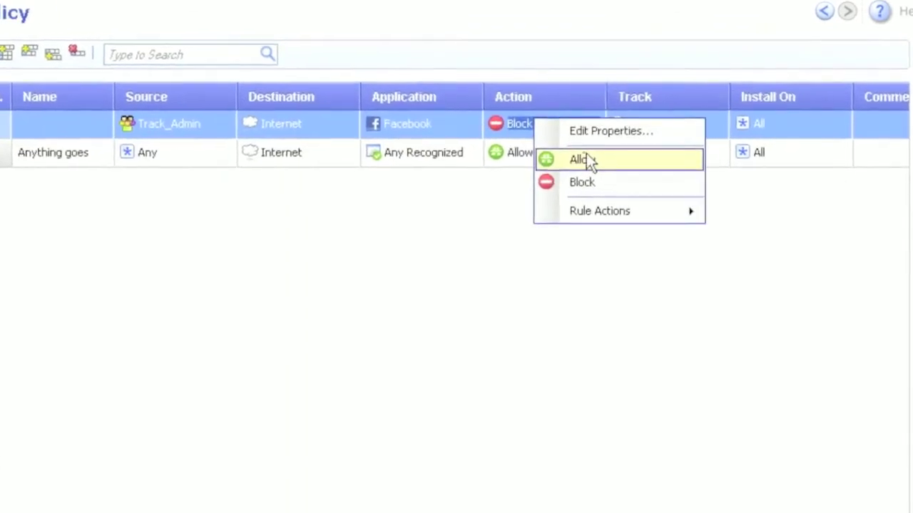
left_click(589, 161)
right_click(531, 127)
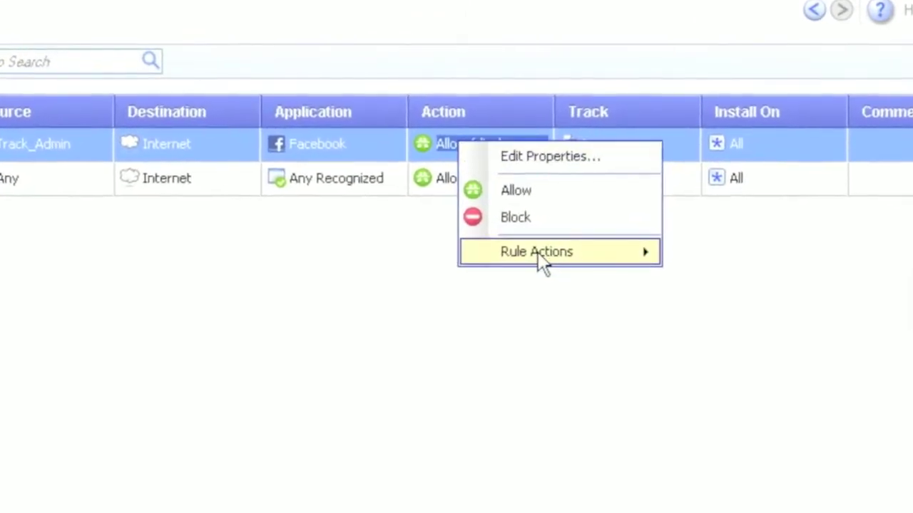
left_click(548, 158)
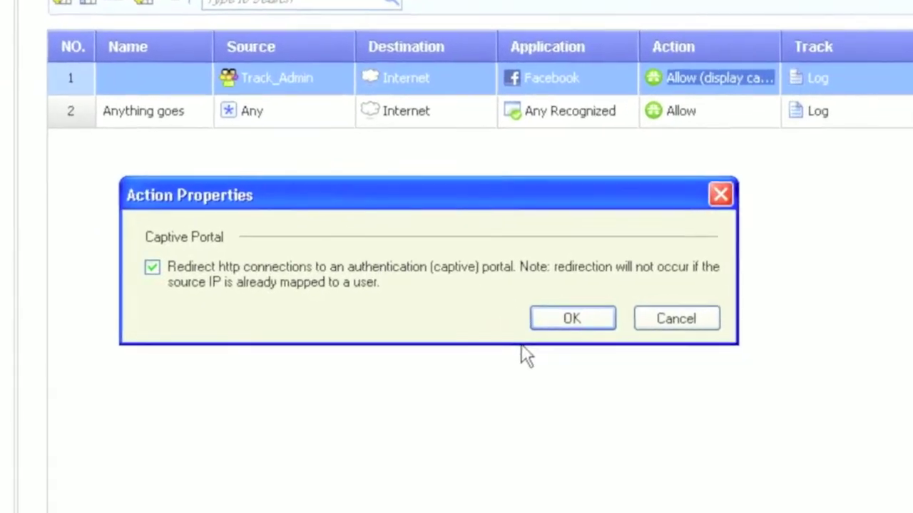
left_click(588, 322)
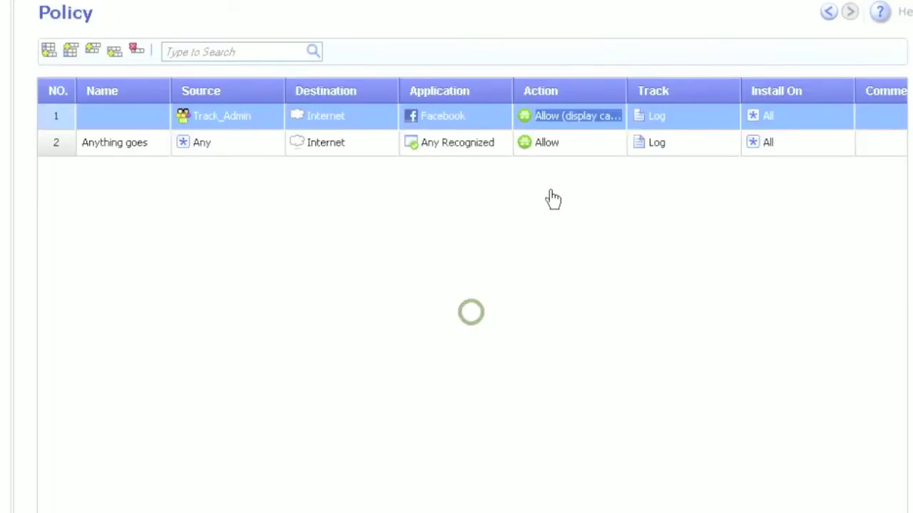
Install the policy with the new Application Control rule
left_click(280, 43)
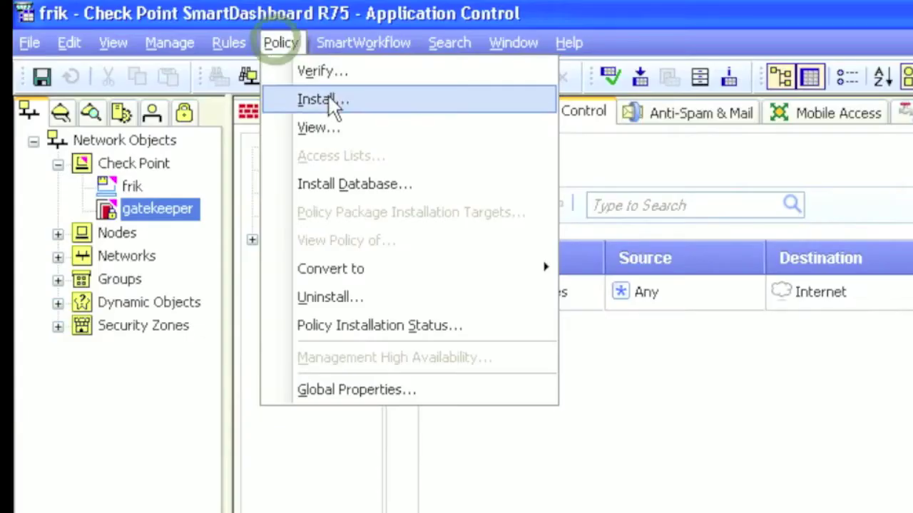
left_click(325, 99)
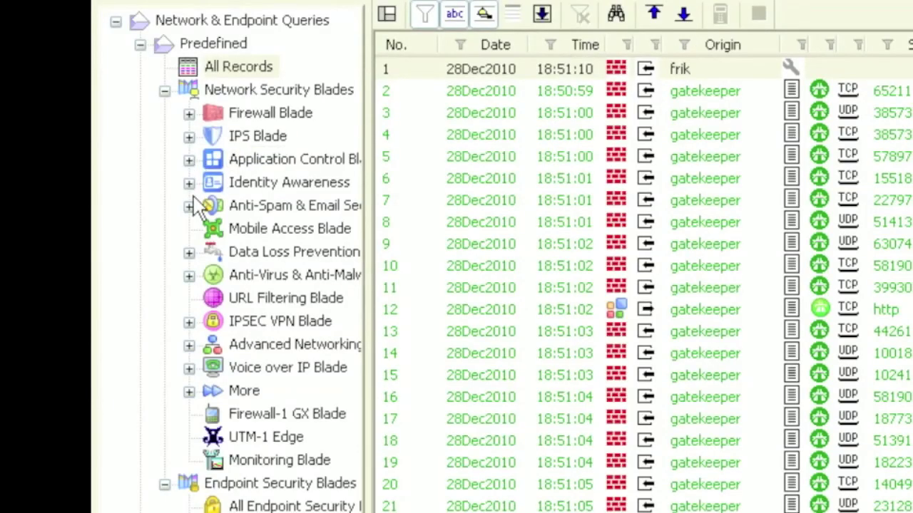
Examine all Identity Awareness records in the log viewer and open one labuser record for its details
left_click(189, 182)
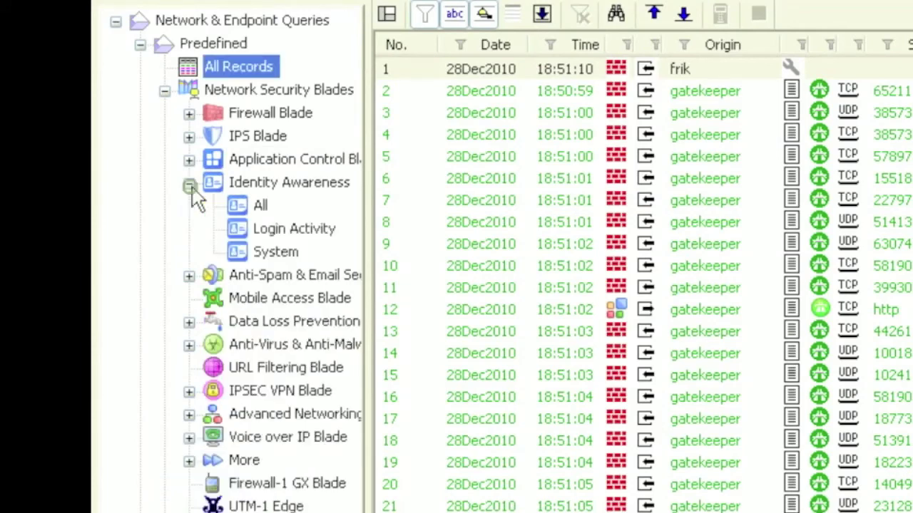
left_click(262, 206)
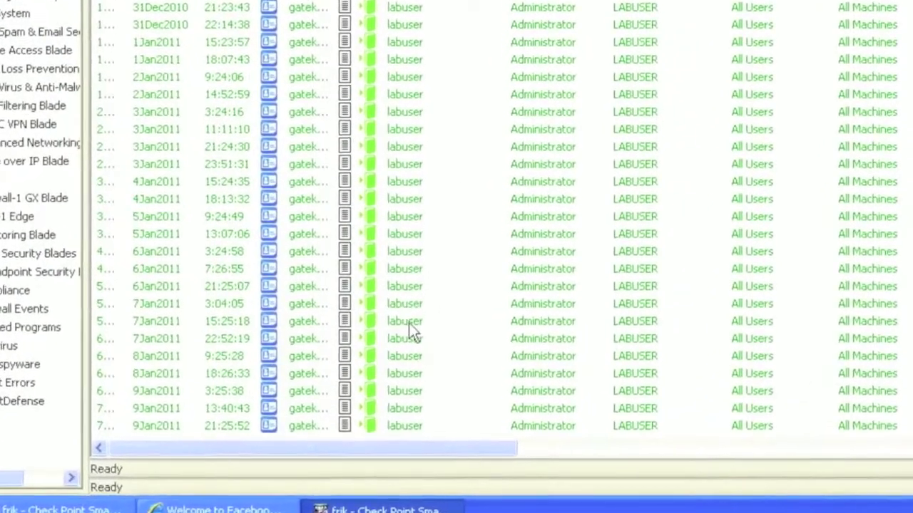
left_click(393, 365)
double_click(420, 292)
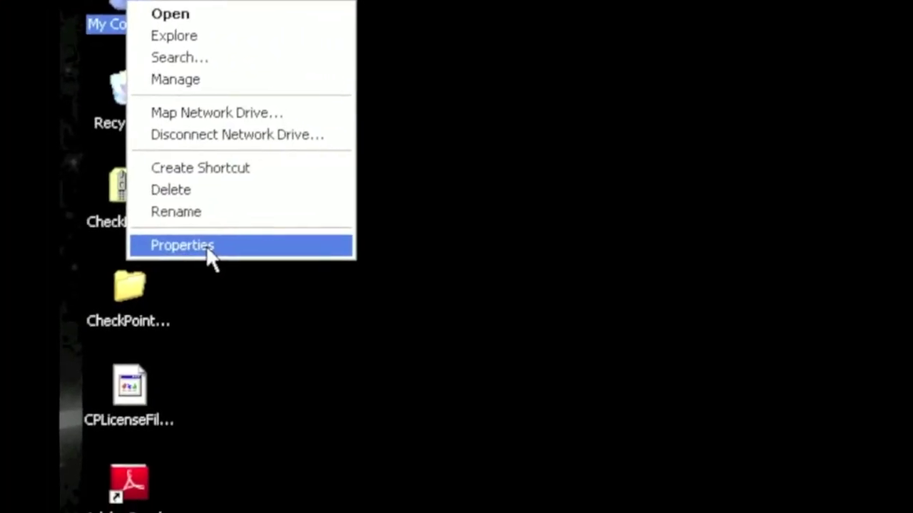
Examine the system properties of the client computer on its desktop
left_click(311, 264)
left_click(419, 230)
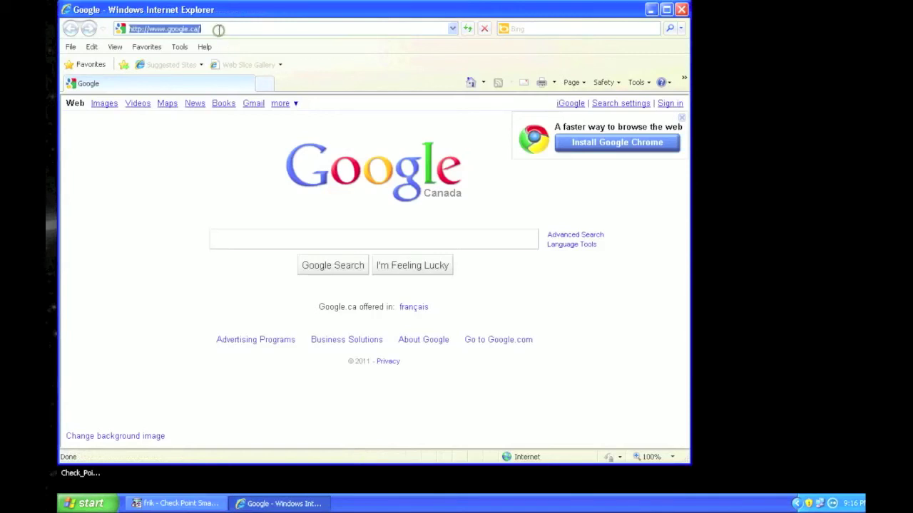
Open facebook.com in Internet Explorer on the client computer to test the rule
type("facebook.com")
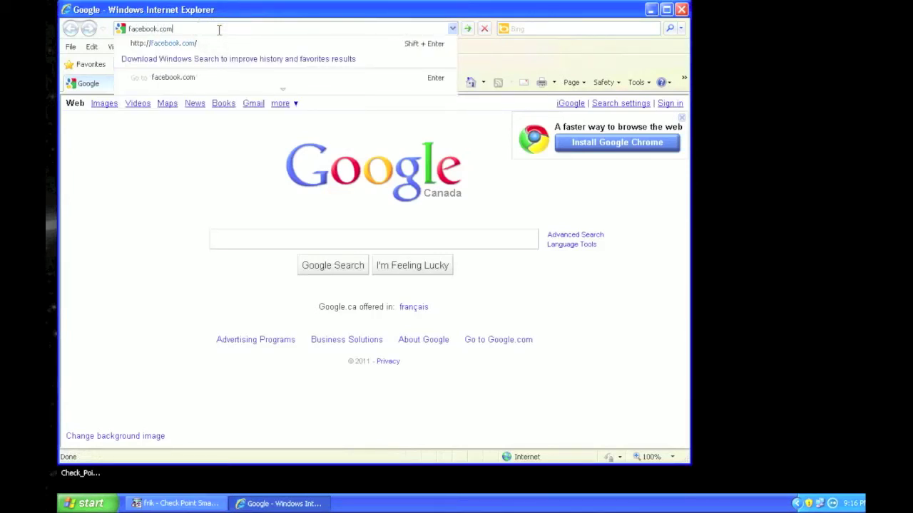
key("Return")
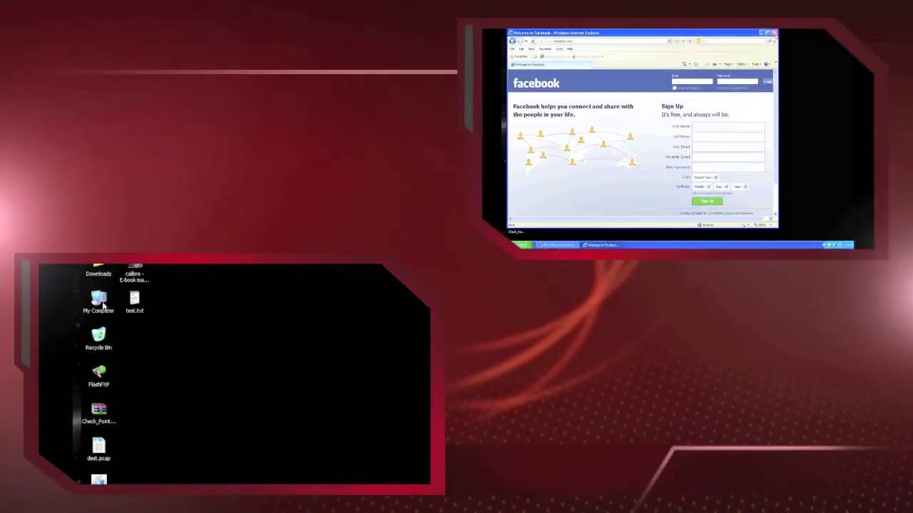
Examine the computer name in the system properties of the second client computer
right_click(116, 254)
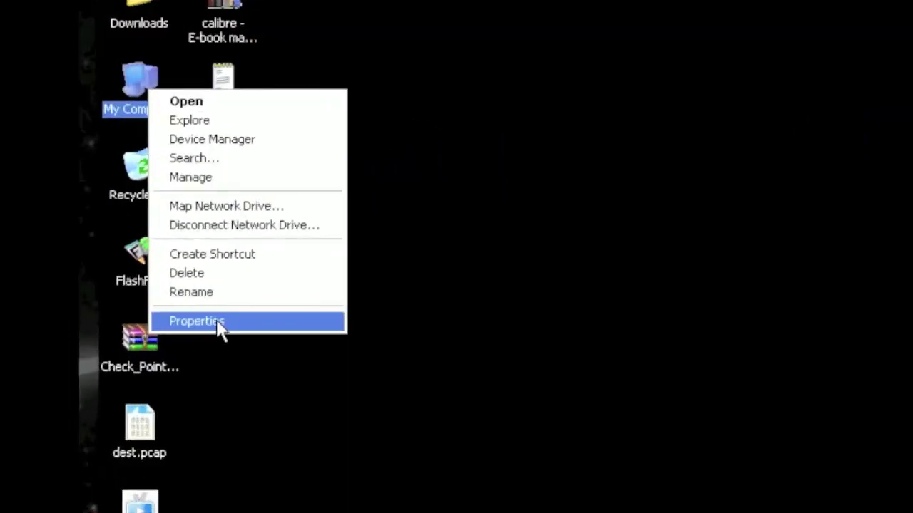
left_click(219, 321)
left_click(302, 84)
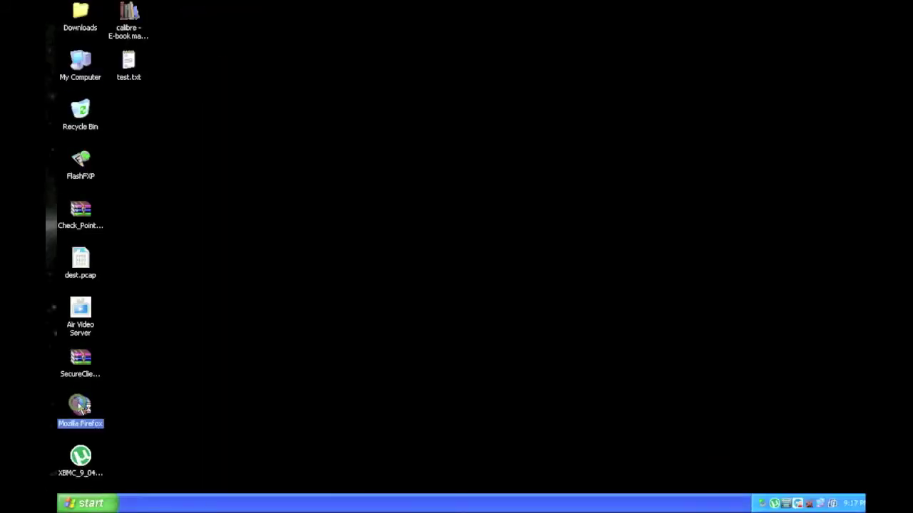
In Firefox on the second client, search Google for facebook and open the Welcome to Facebook result
double_click(82, 407)
type("facebo")
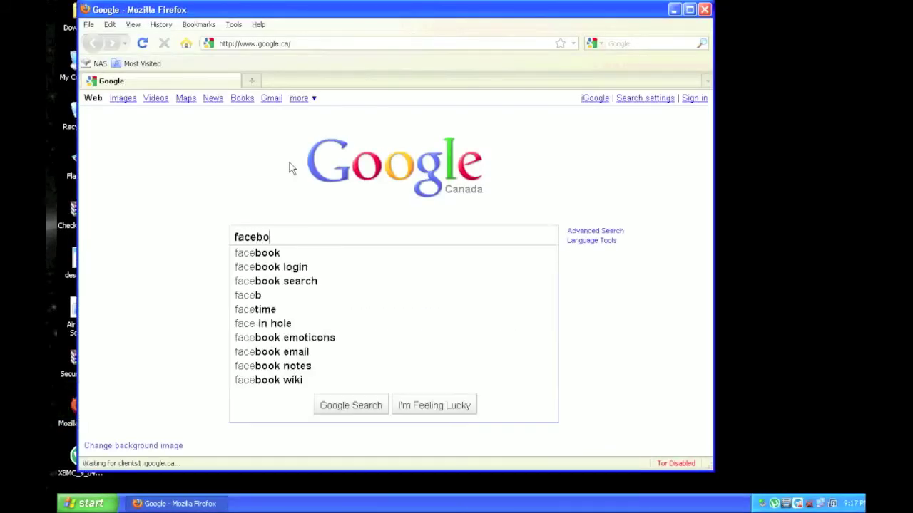
type("ok")
left_click(283, 252)
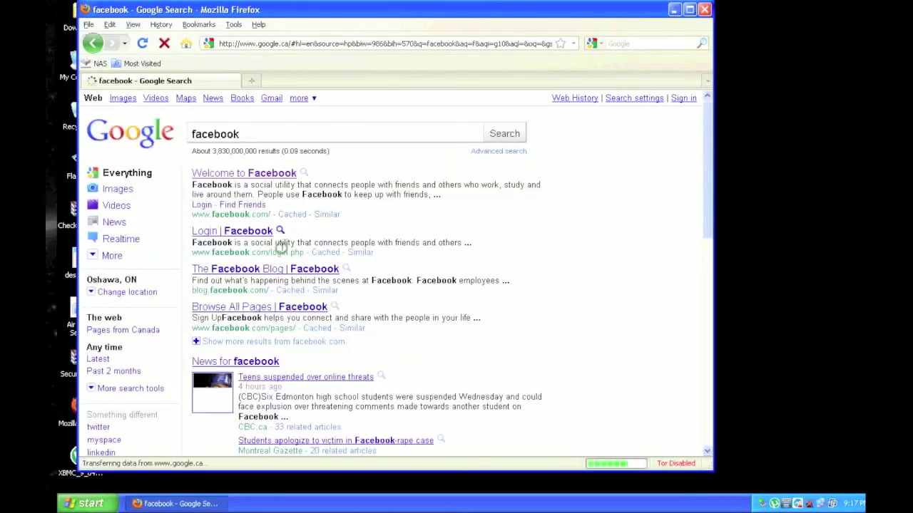
left_click(250, 175)
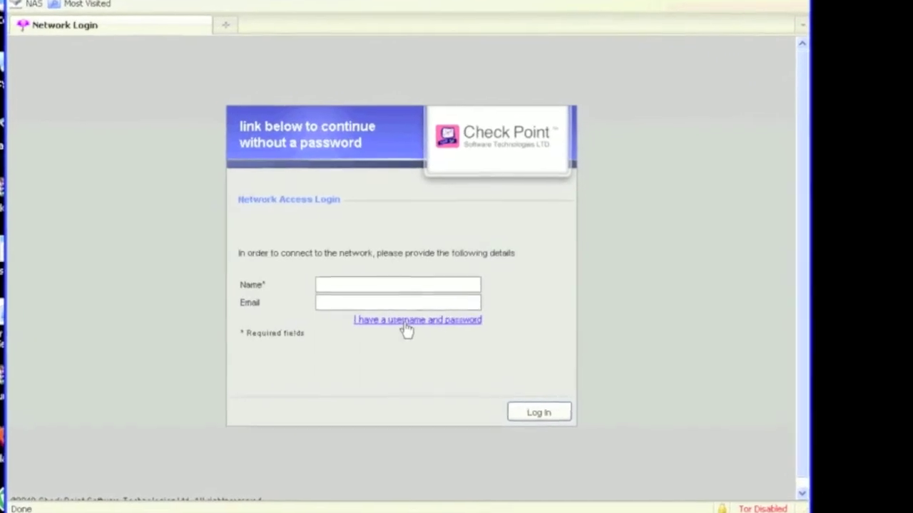
View the portal's username and password form, return to the guest form, log in with the guest's name and email, and continue to the original destination
left_click(406, 321)
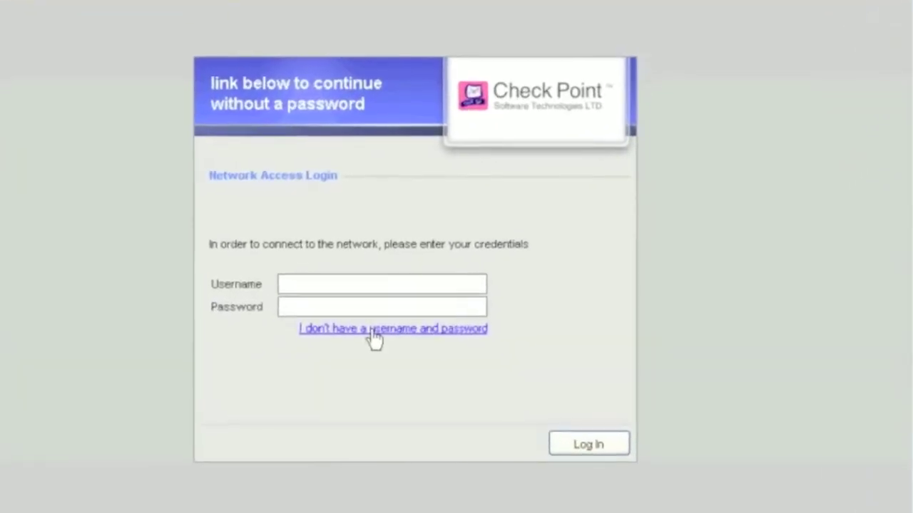
left_click(372, 331)
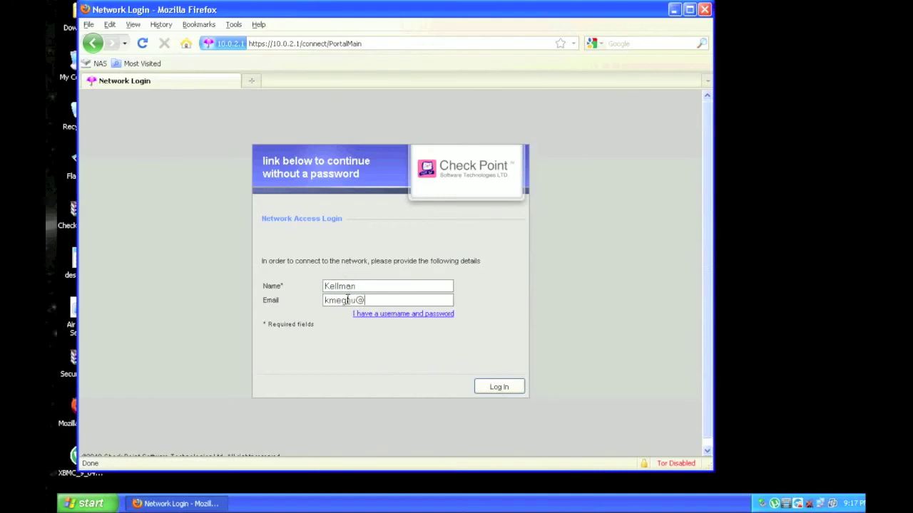
left_click(498, 386)
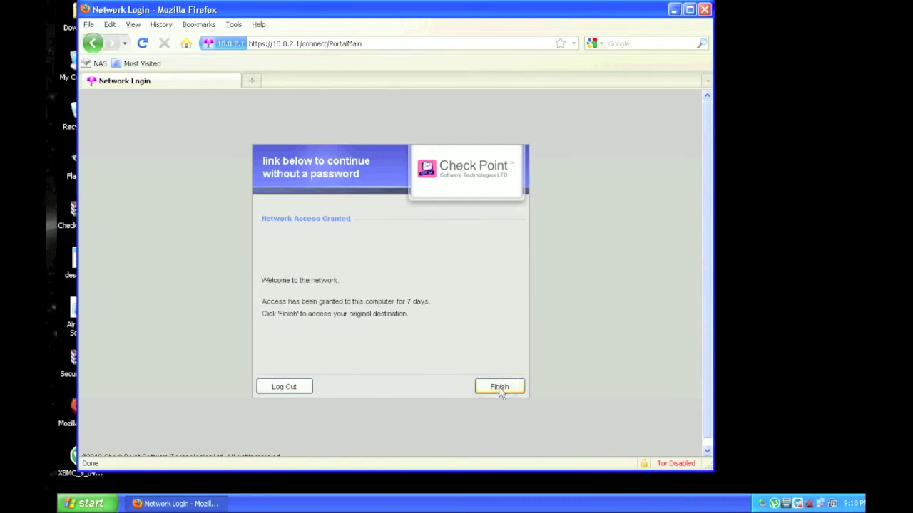
left_click(499, 387)
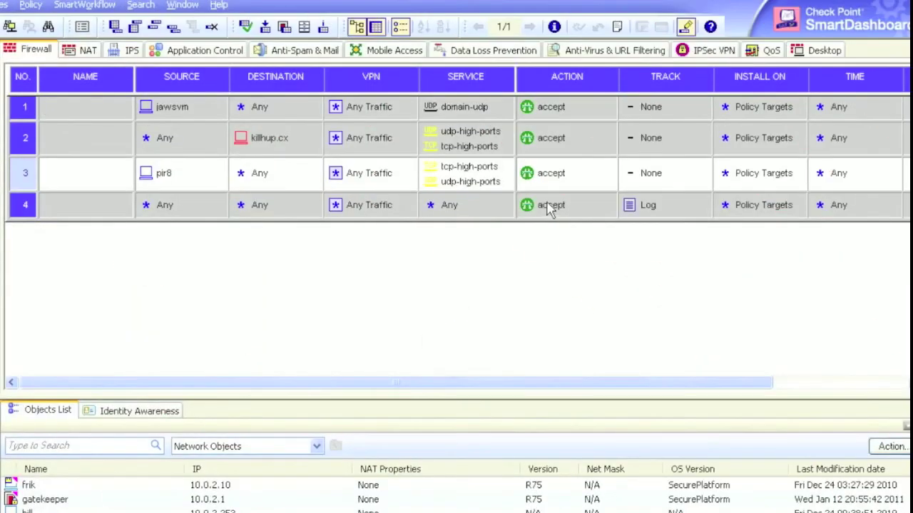
In SmartDashboard, inspect the captive portal redirect option in the action properties of firewall rule 4 without changing it
right_click(547, 206)
left_click(563, 210)
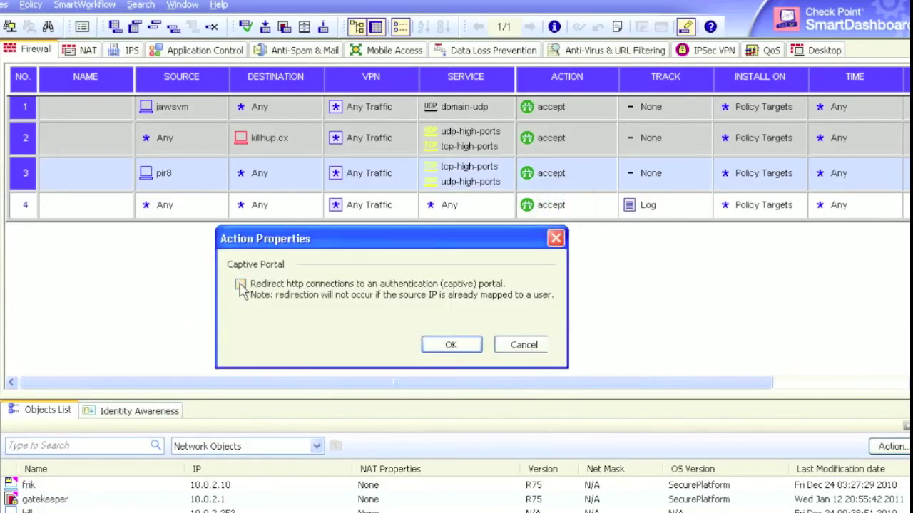
left_click(525, 345)
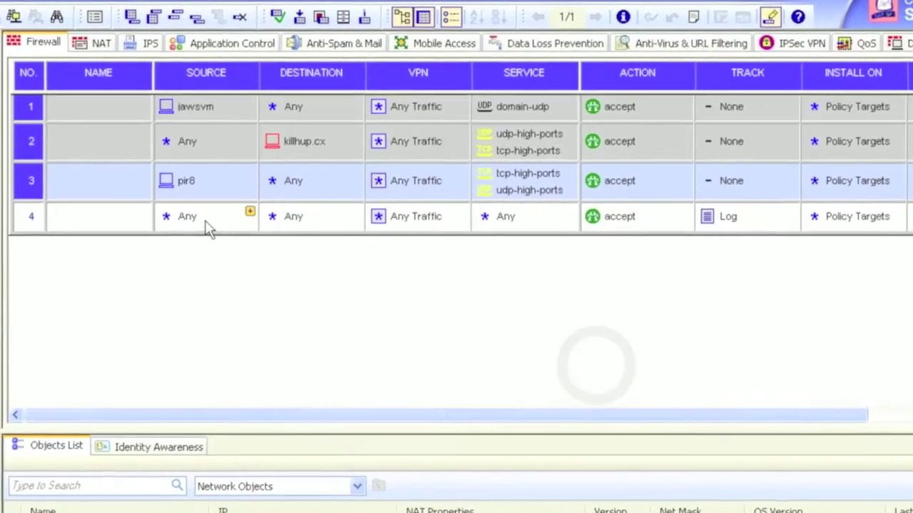
Add a new access role named Everyone, covering any network, any user and any machine, as the source of firewall rule 4
right_click(181, 208)
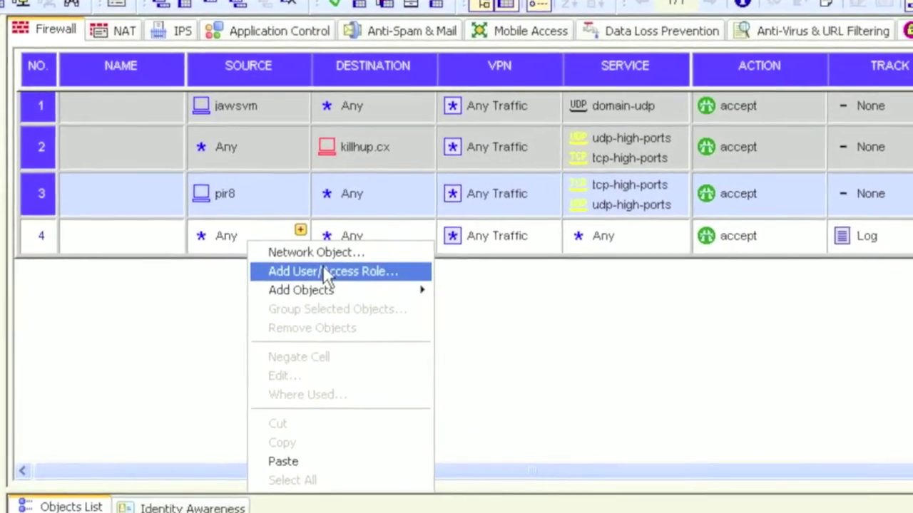
left_click(304, 262)
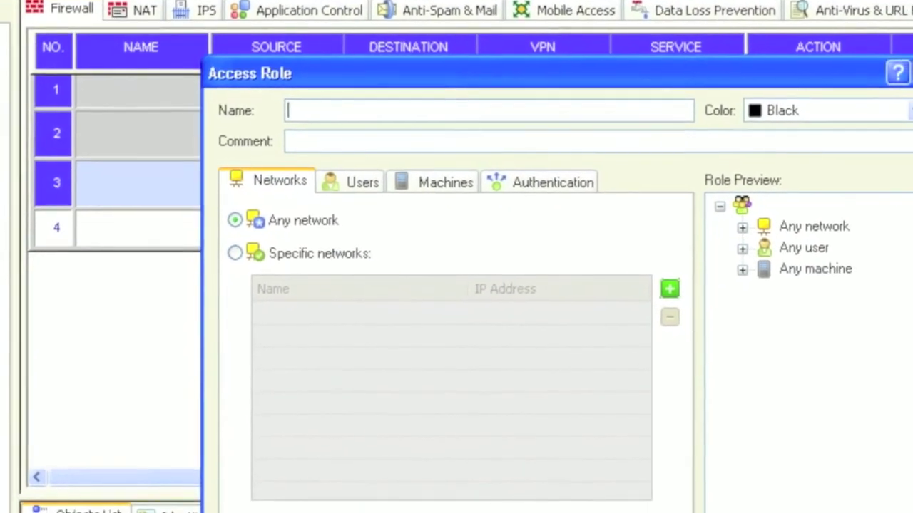
left_click(365, 187)
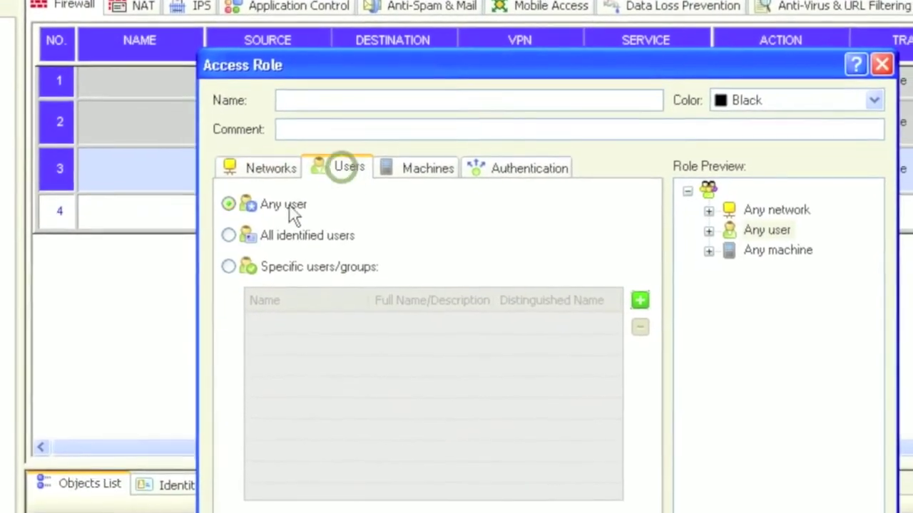
left_click(426, 169)
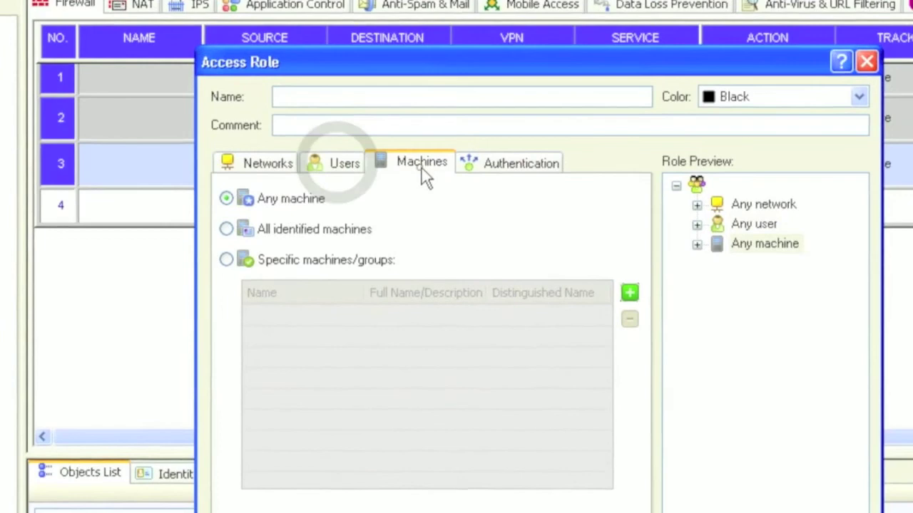
left_click(344, 100)
type("Everyone")
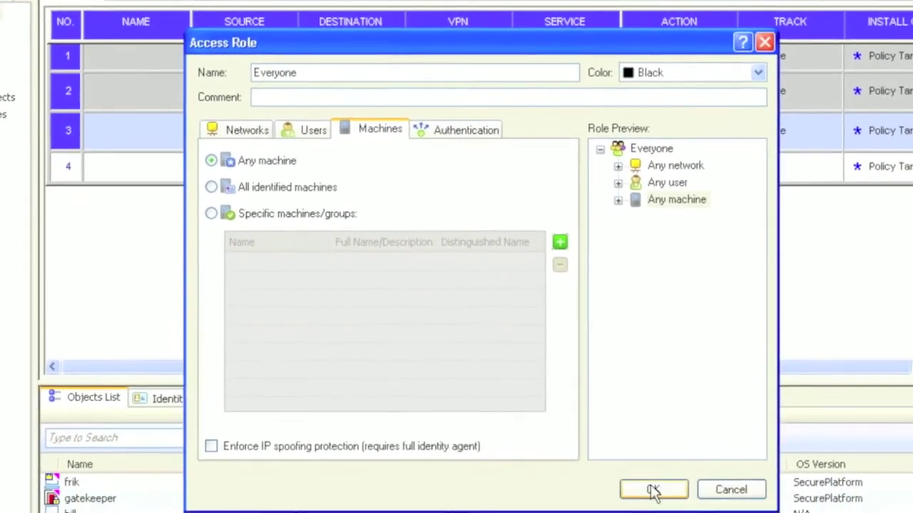
left_click(654, 490)
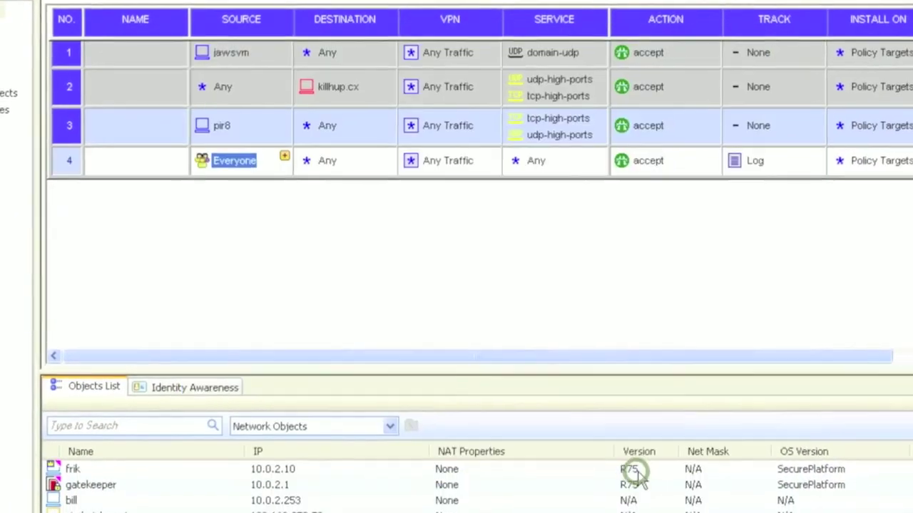